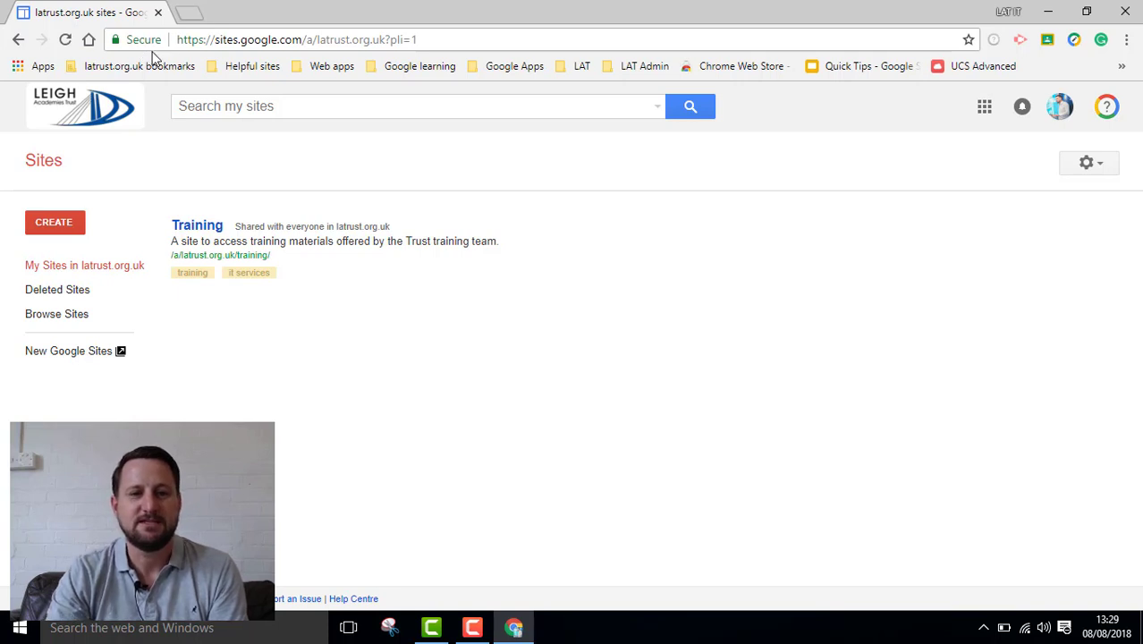
- Switch to New Google Sites and create a new blank site
{"action": "left_click", "coordinate": [88, 356]}
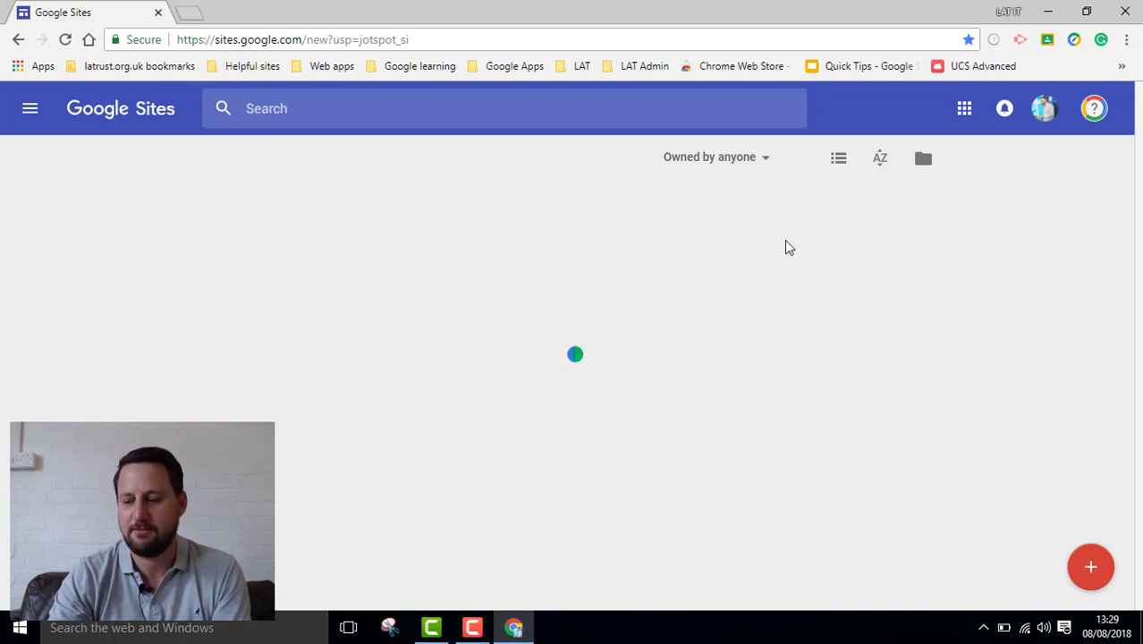
{"action": "left_click", "coordinate": [1089, 572]}
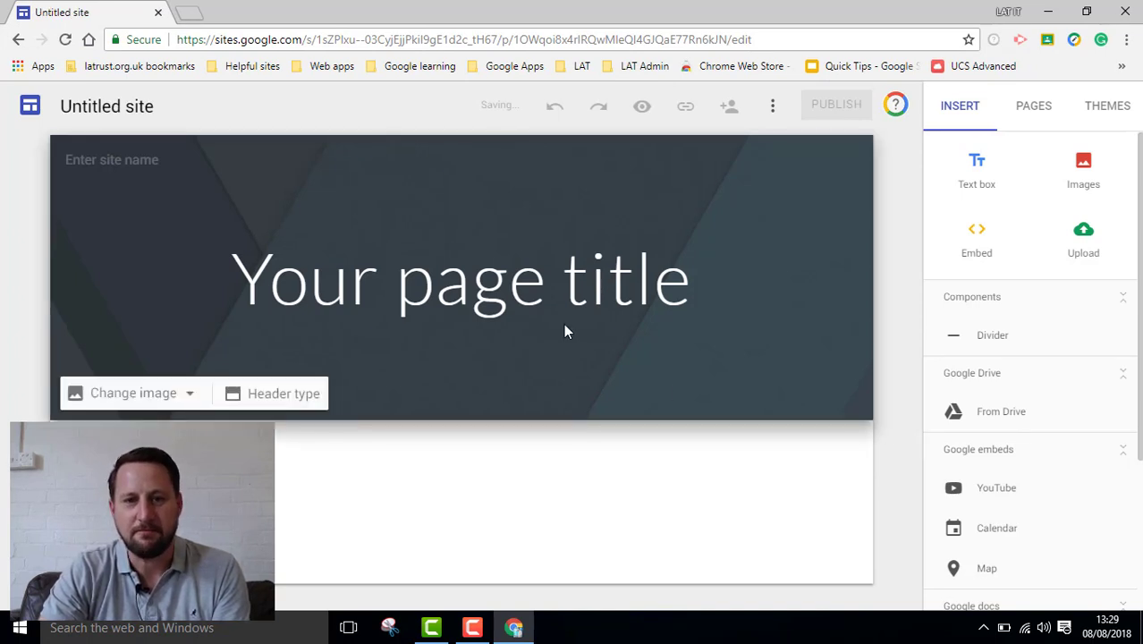
- Name the site document "Training" and use the same text as the site name in the header
{"action": "left_click", "coordinate": [106, 106]}
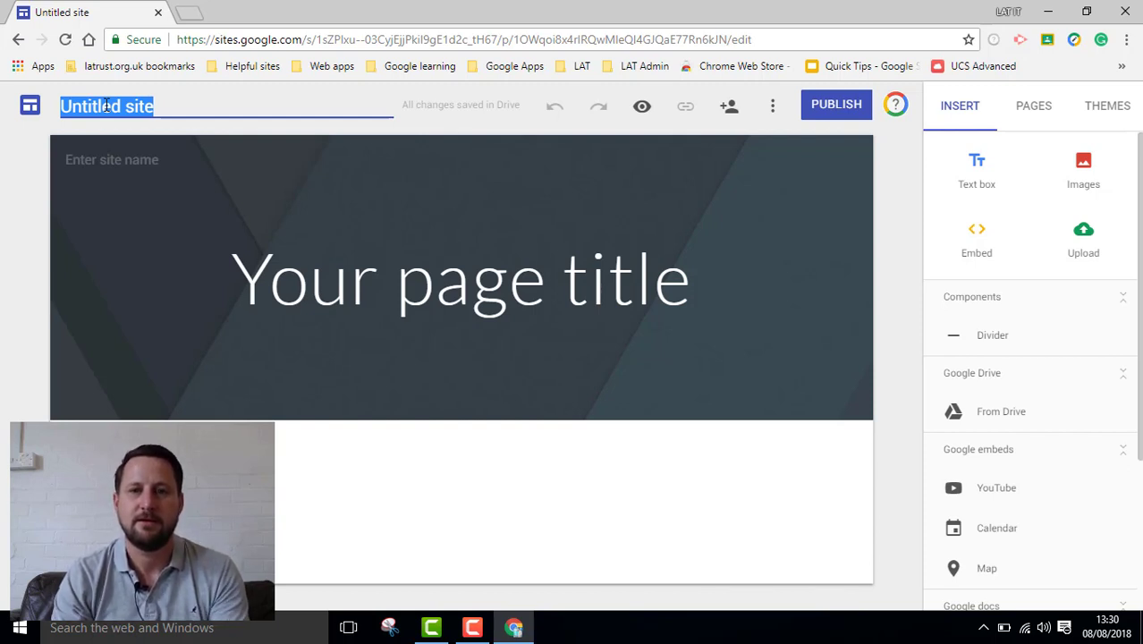
{"action": "type", "text": "Training"}
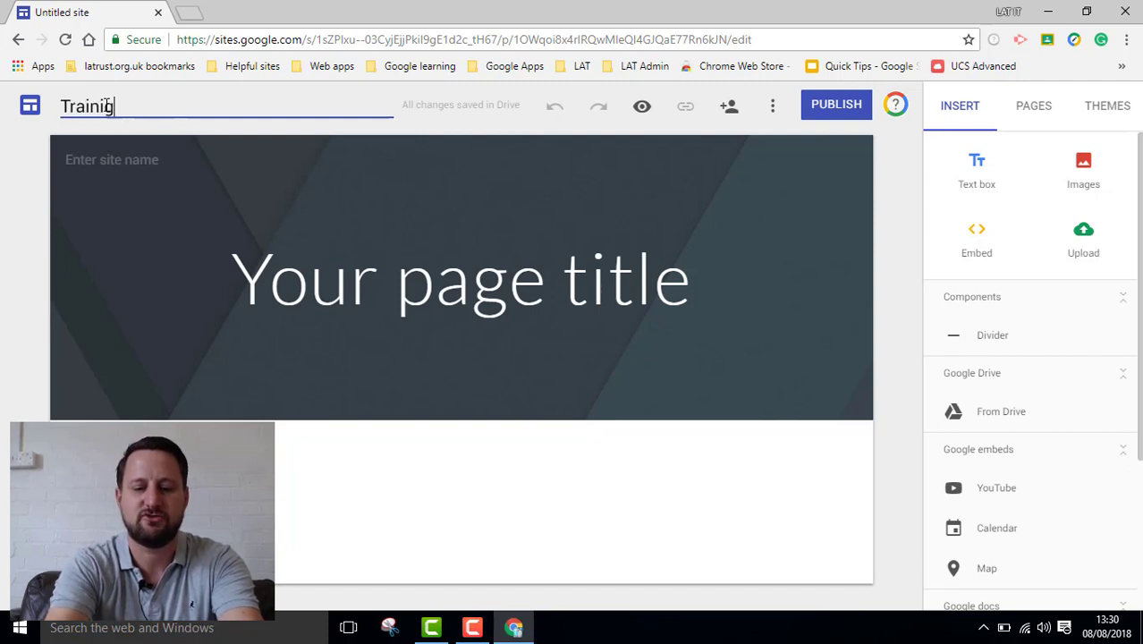
{"action": "key", "text": "BackSpace"}
{"action": "key", "text": "BackSpace"}
{"action": "type", "text": "ng"}
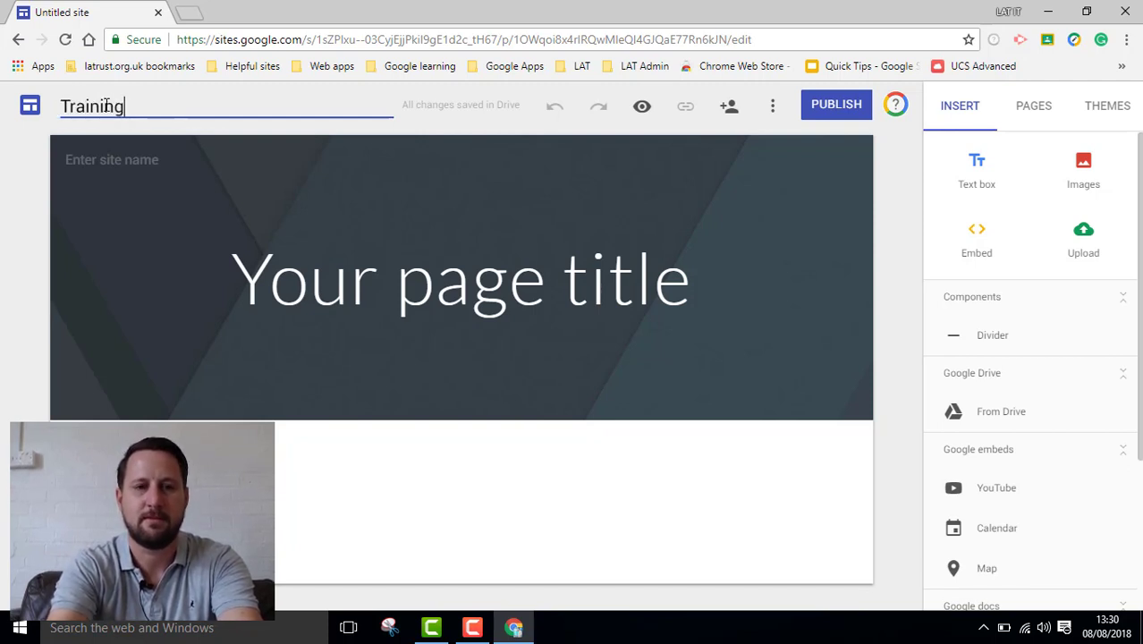
{"action": "left_click", "coordinate": [116, 161]}
{"action": "left_click", "coordinate": [139, 159]}
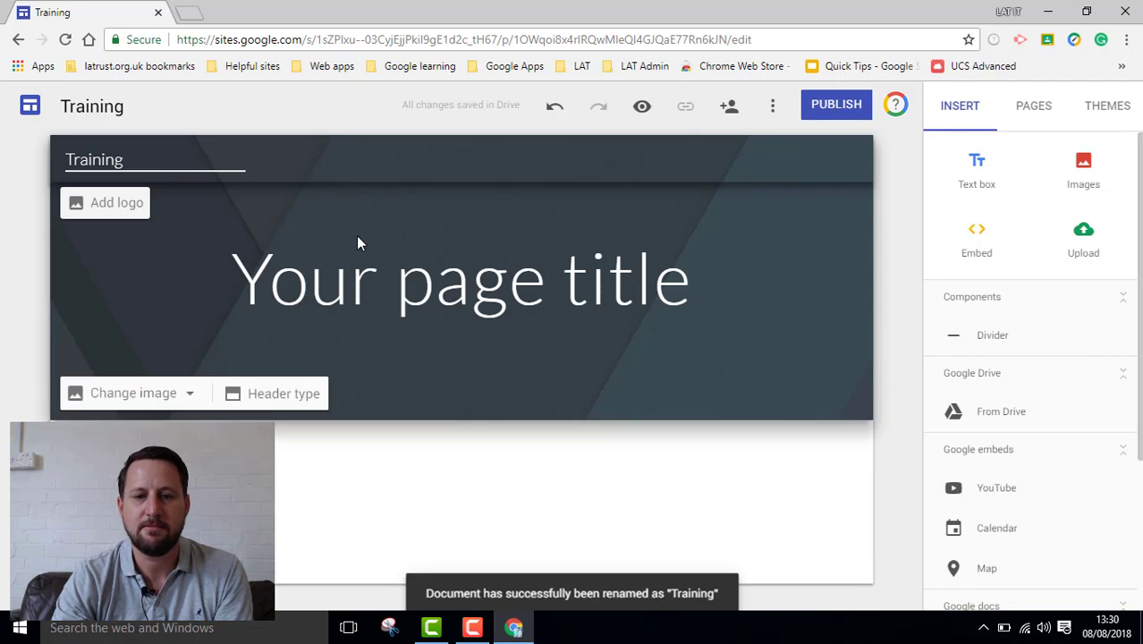
- Replace the placeholder page title with "Welcome"
{"action": "triple_click", "coordinate": [409, 279]}
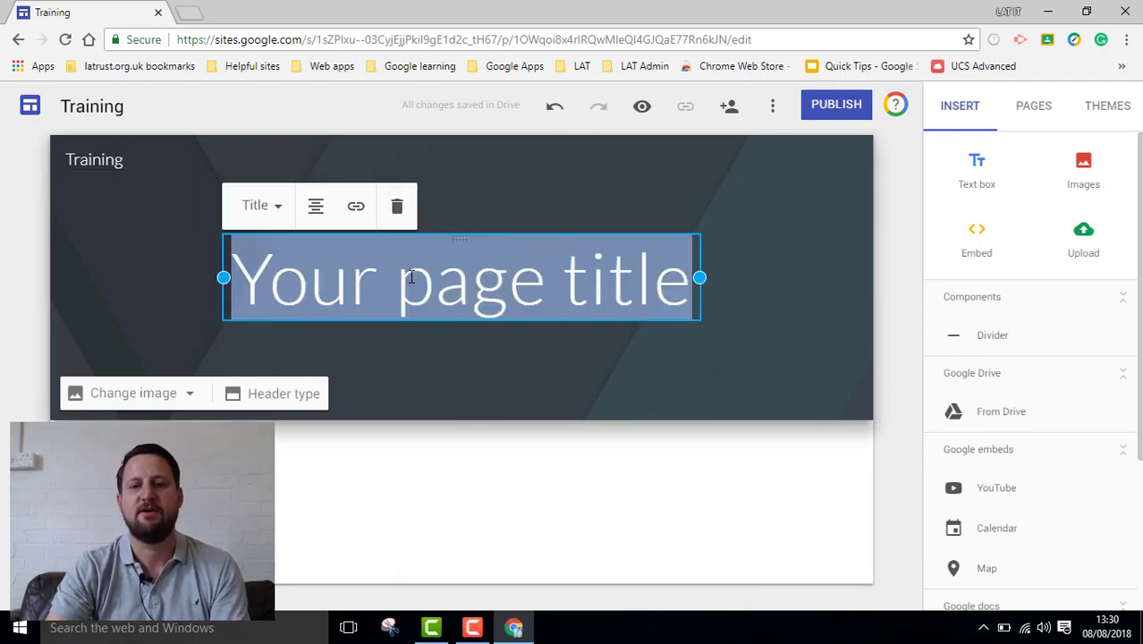
{"action": "type", "text": "Home"}
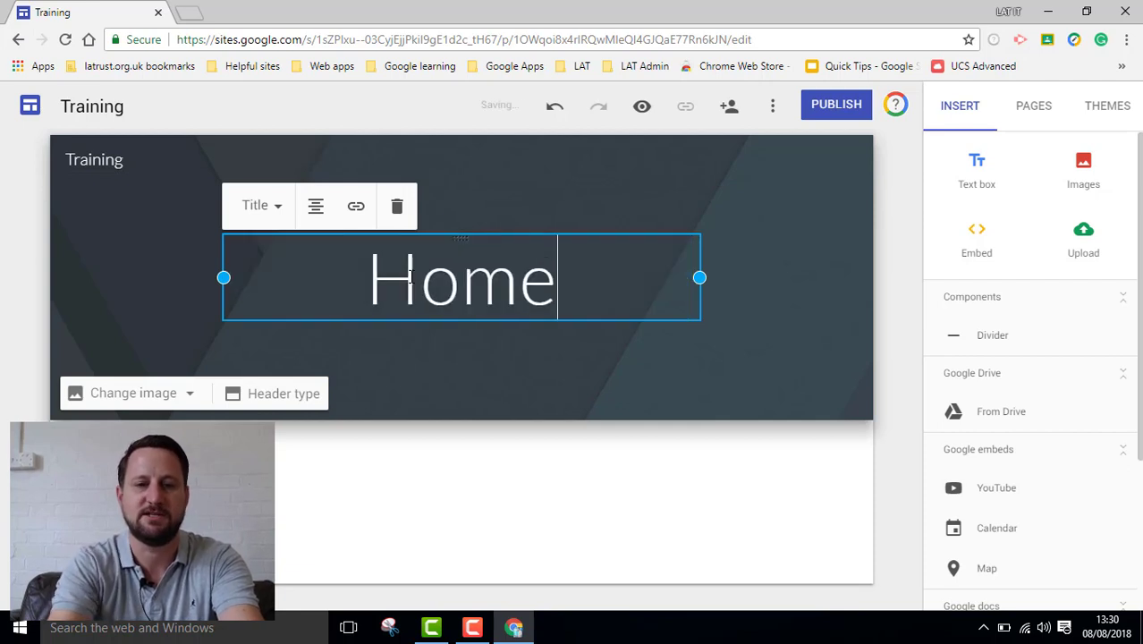
{"action": "key", "text": "BackSpace"}
{"action": "key", "text": "BackSpace"}
{"action": "key", "text": "BackSpace"}
{"action": "key", "text": "BackSpace"}
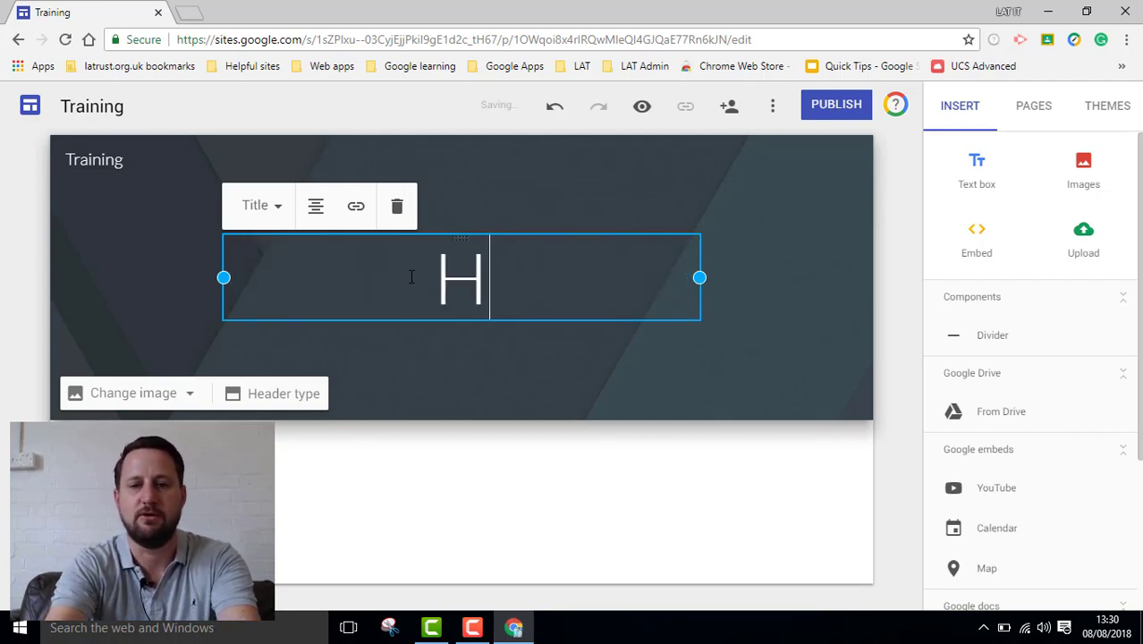
{"action": "type", "text": "Welcom"}
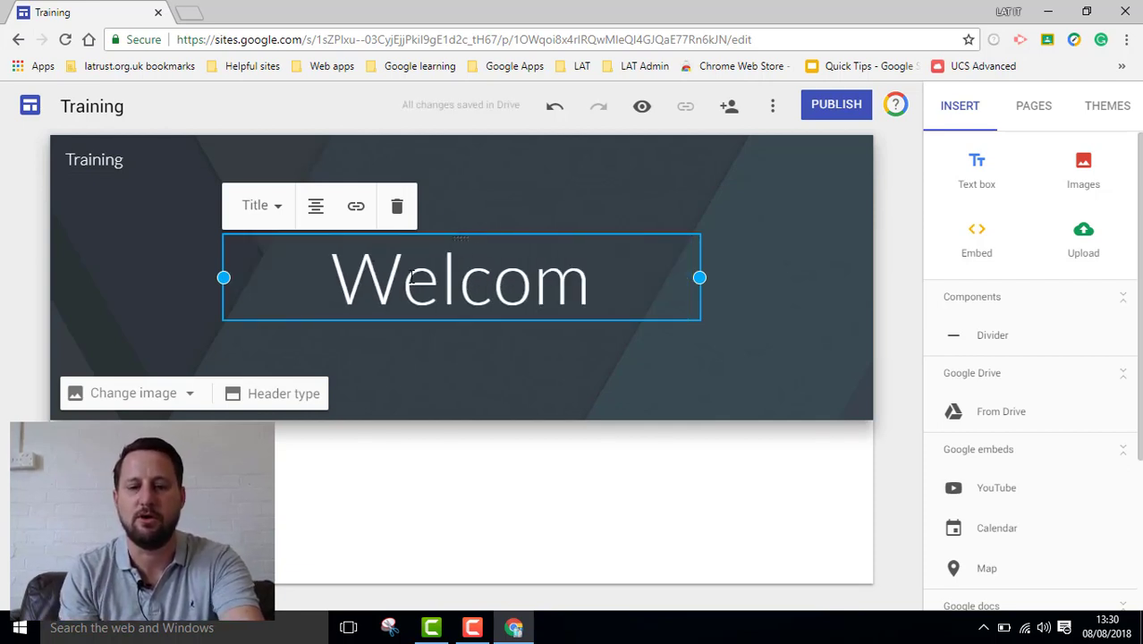
{"action": "type", "text": "e"}
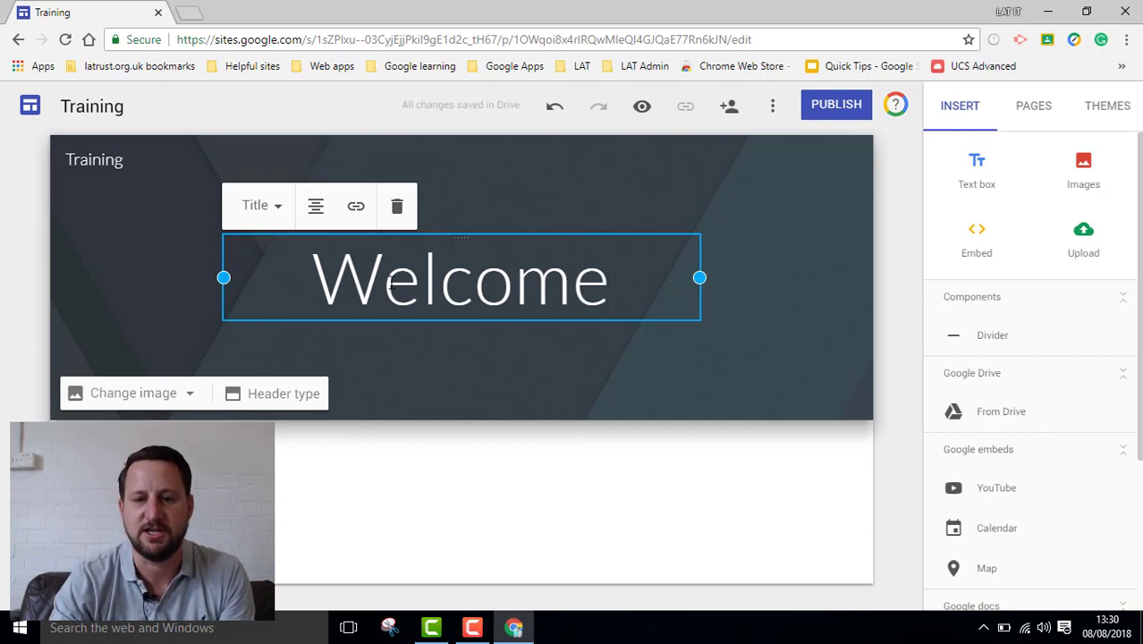
{"action": "left_click", "coordinate": [421, 343]}
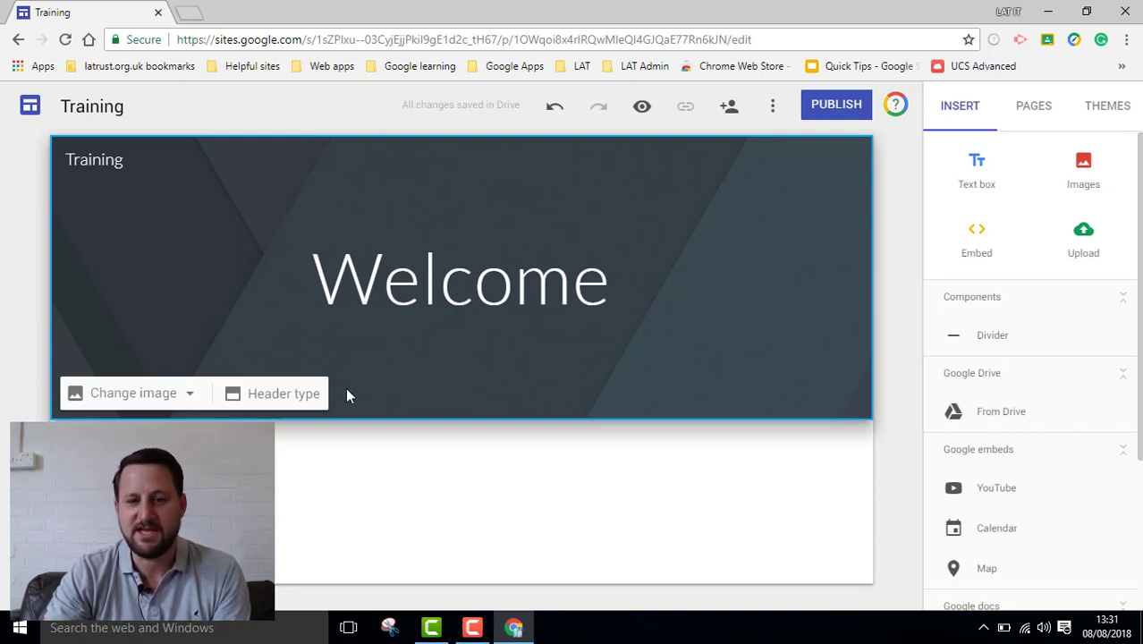
- Change the header image to the gallery photo of a dark icy lake with mountains on the horizon
{"action": "left_click", "coordinate": [175, 398]}
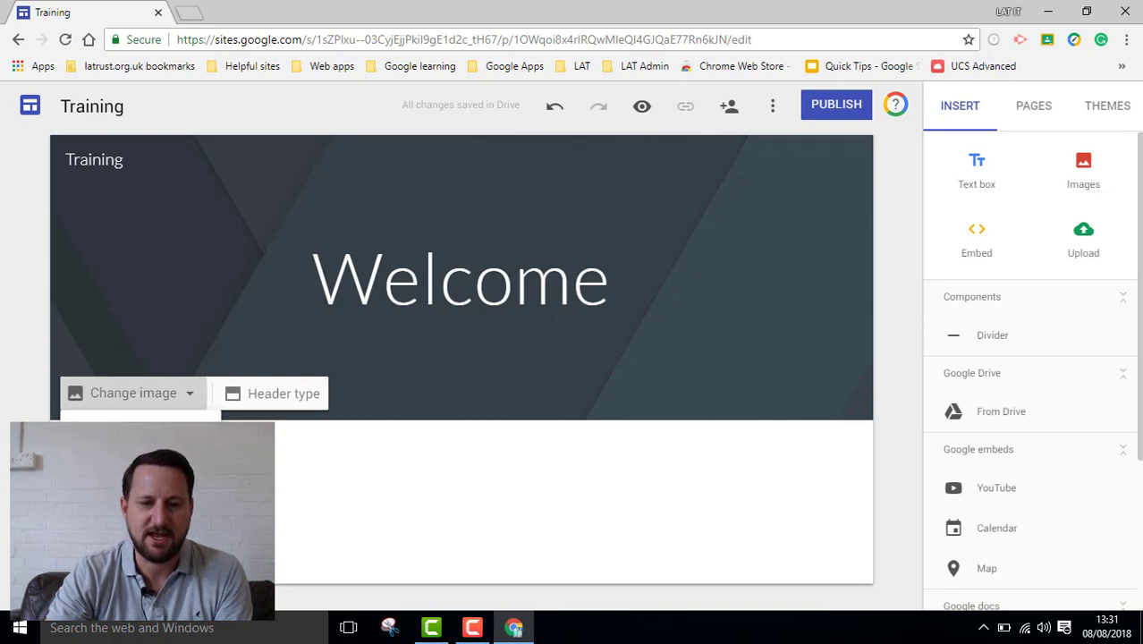
{"action": "left_click", "coordinate": [183, 466]}
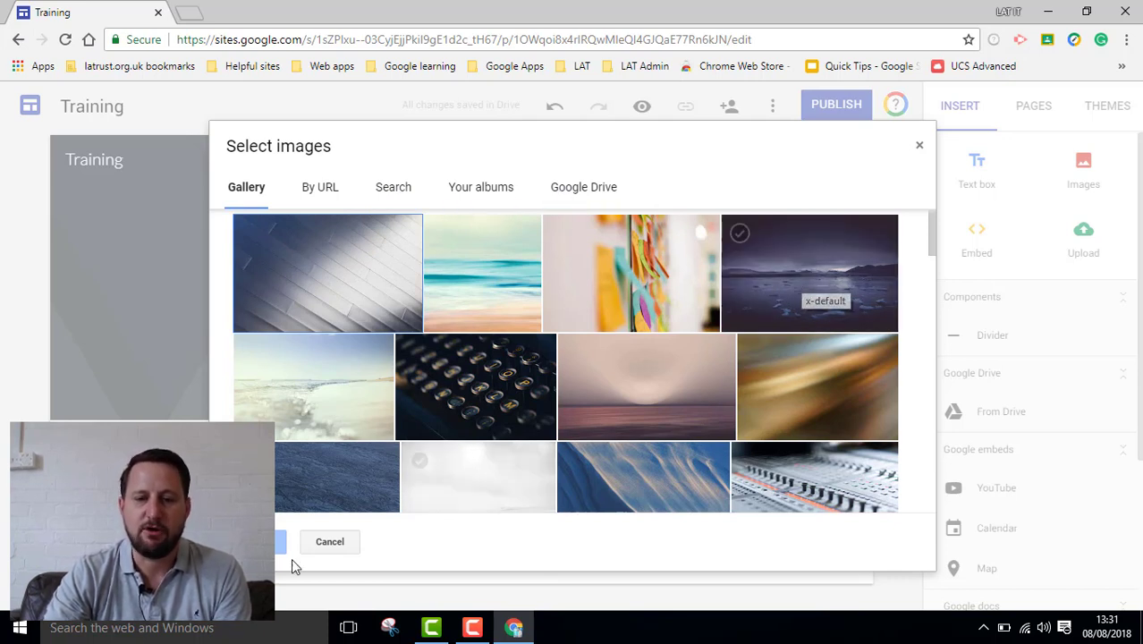
{"action": "left_click", "coordinate": [751, 316]}
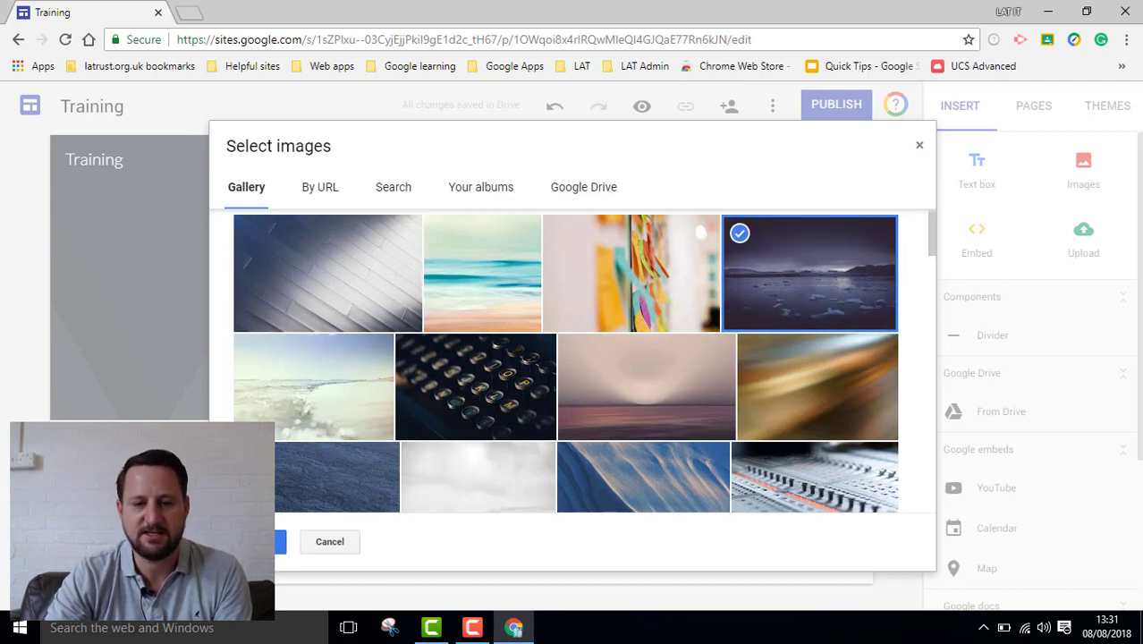
{"action": "left_click", "coordinate": [259, 541]}
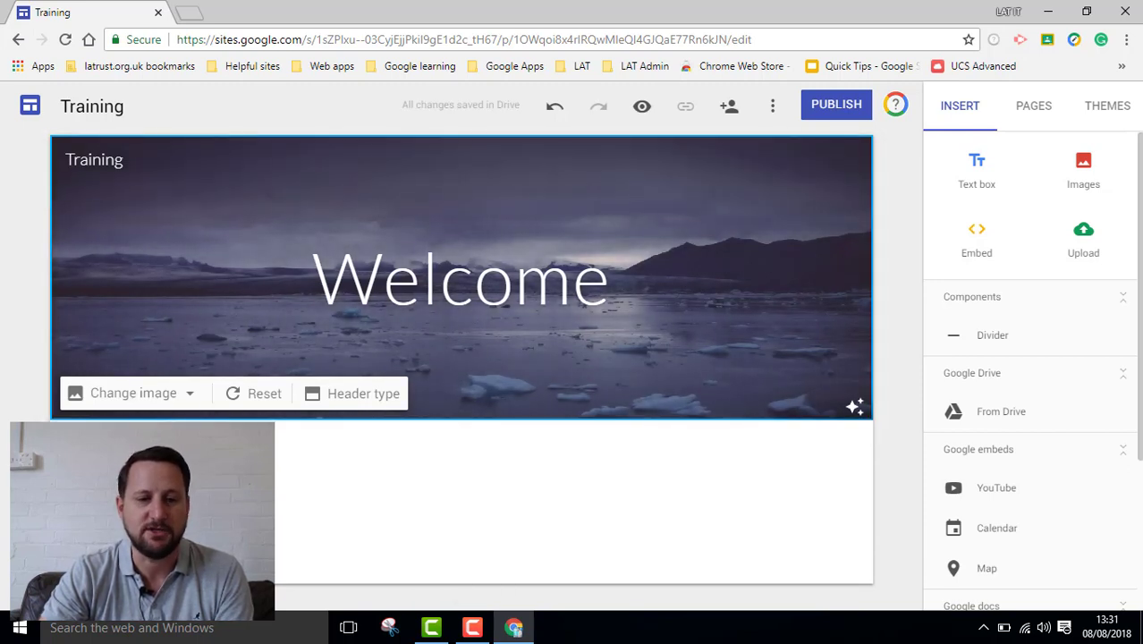
- Try the Cover, Banner and Title only header types and settle on Large banner
{"action": "left_click", "coordinate": [346, 402]}
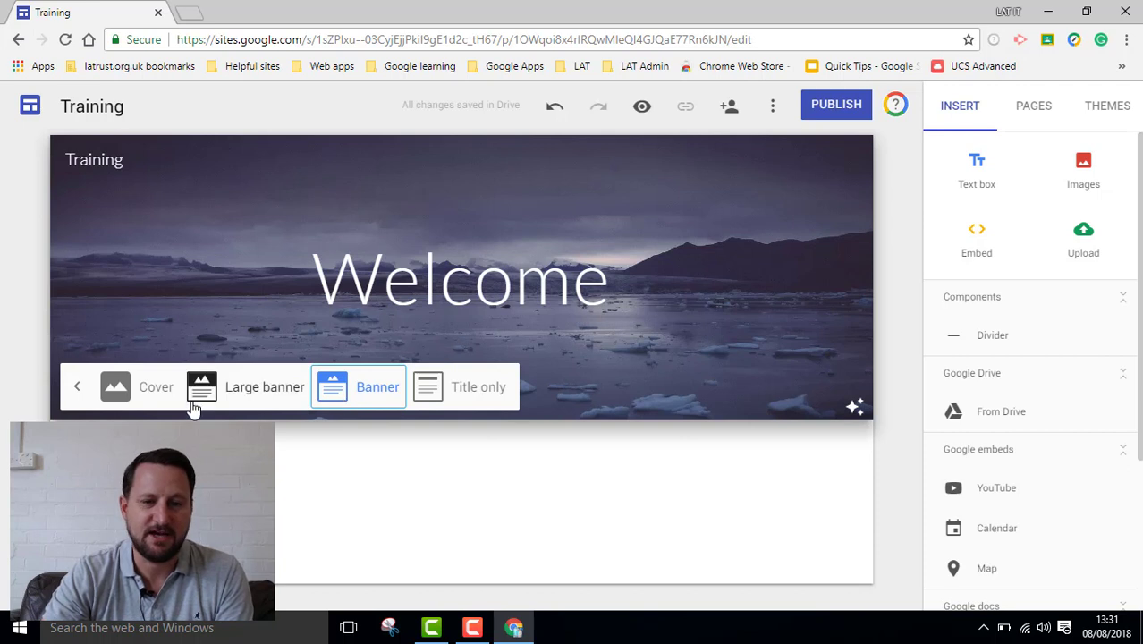
{"action": "left_click", "coordinate": [141, 390]}
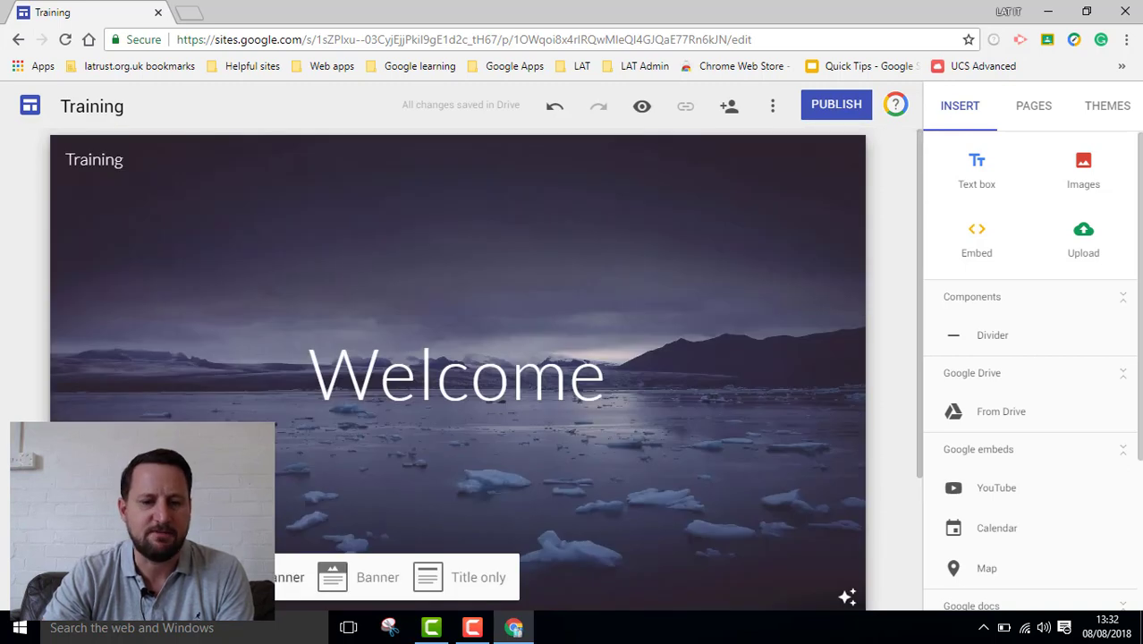
{"action": "left_click", "coordinate": [288, 579]}
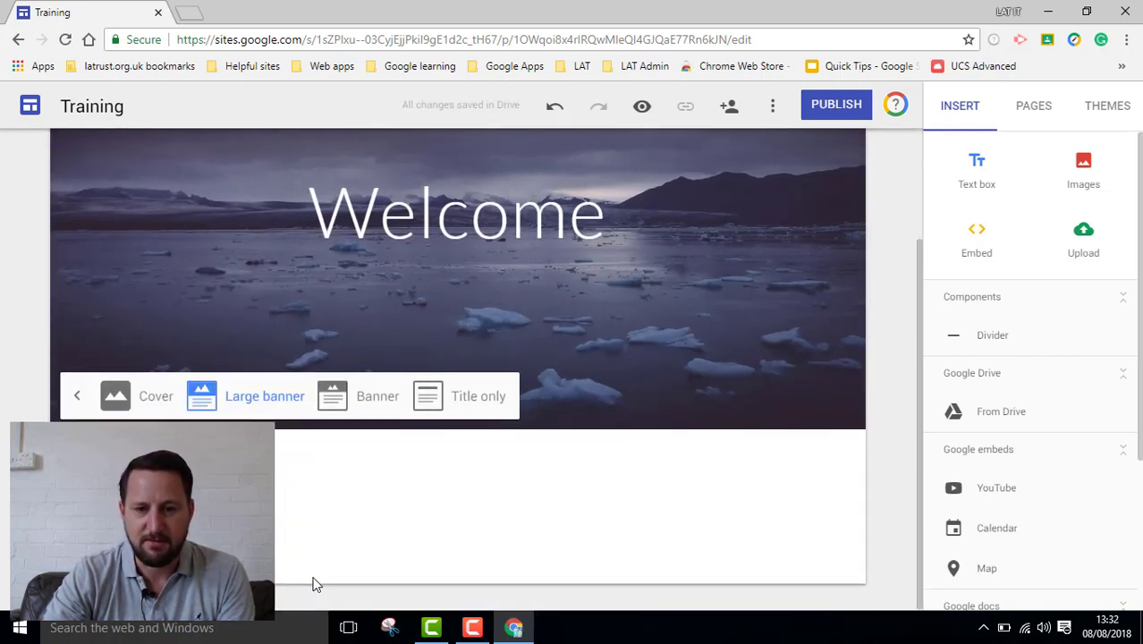
{"action": "left_click", "coordinate": [362, 397]}
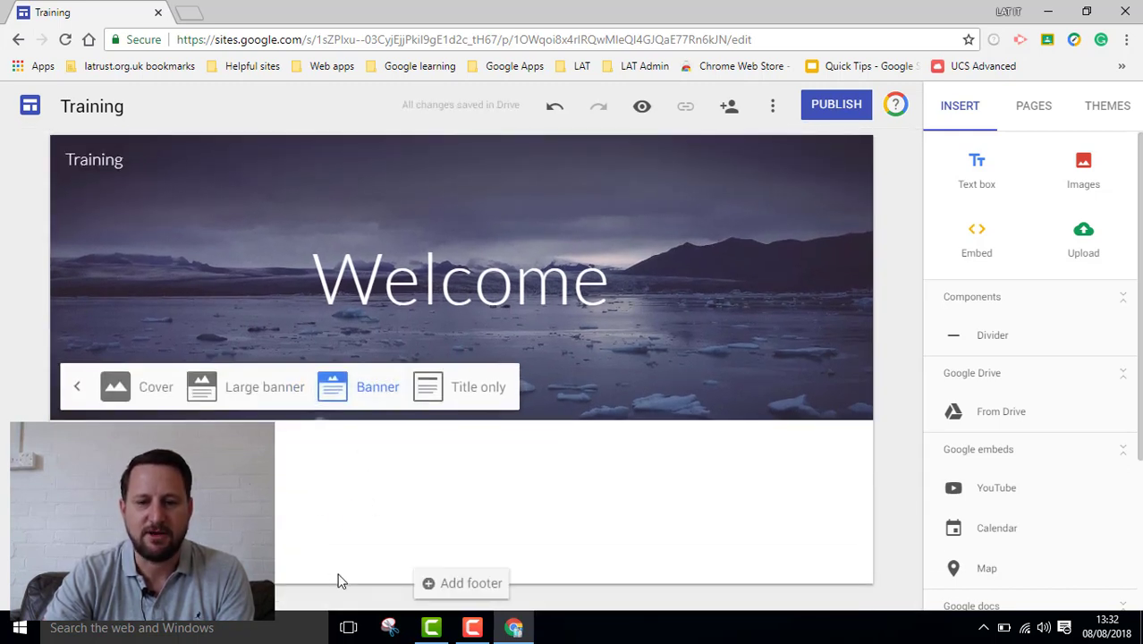
{"action": "left_click", "coordinate": [464, 394]}
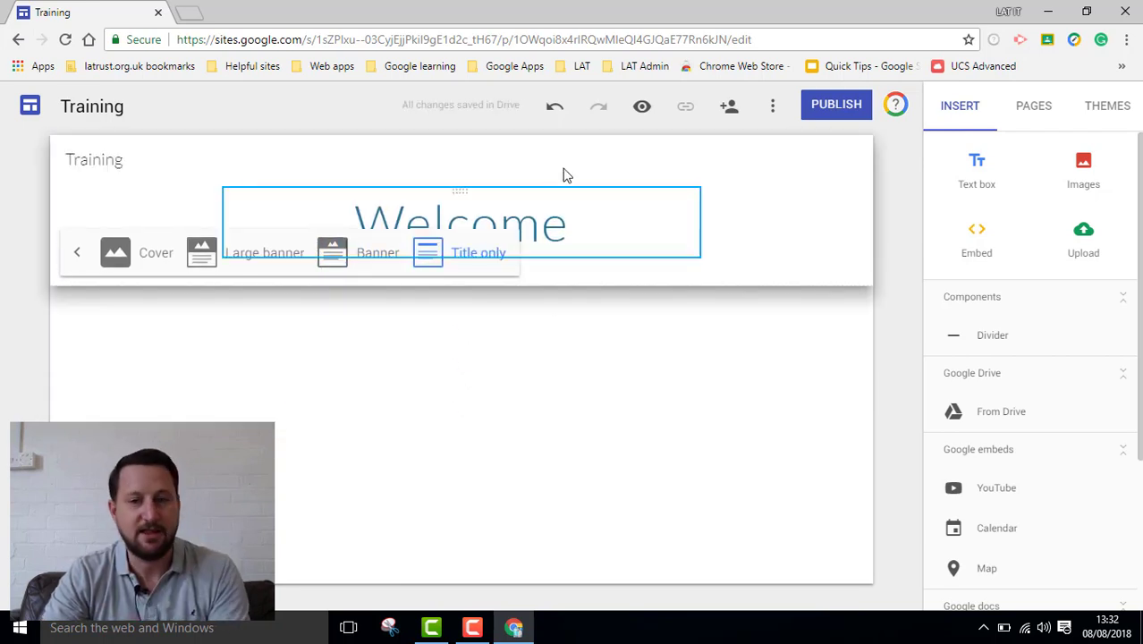
{"action": "key", "text": "ctrl+z"}
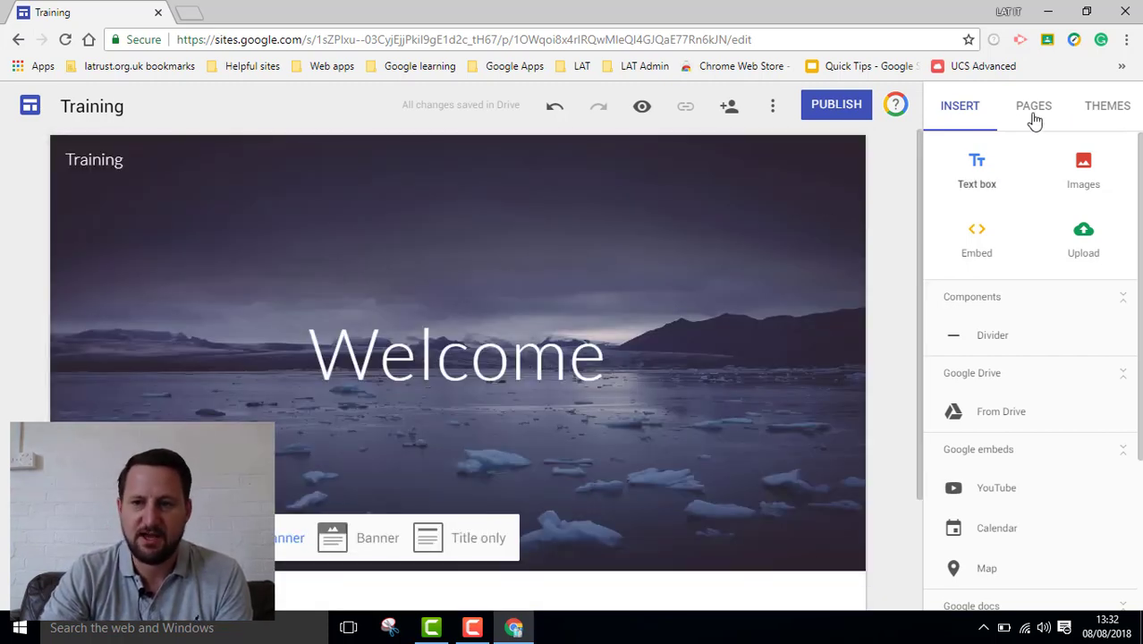
- Try the Aristotle theme, followed by the Diplomat theme in its blue, burgundy and green colours
{"action": "left_click", "coordinate": [1110, 109]}
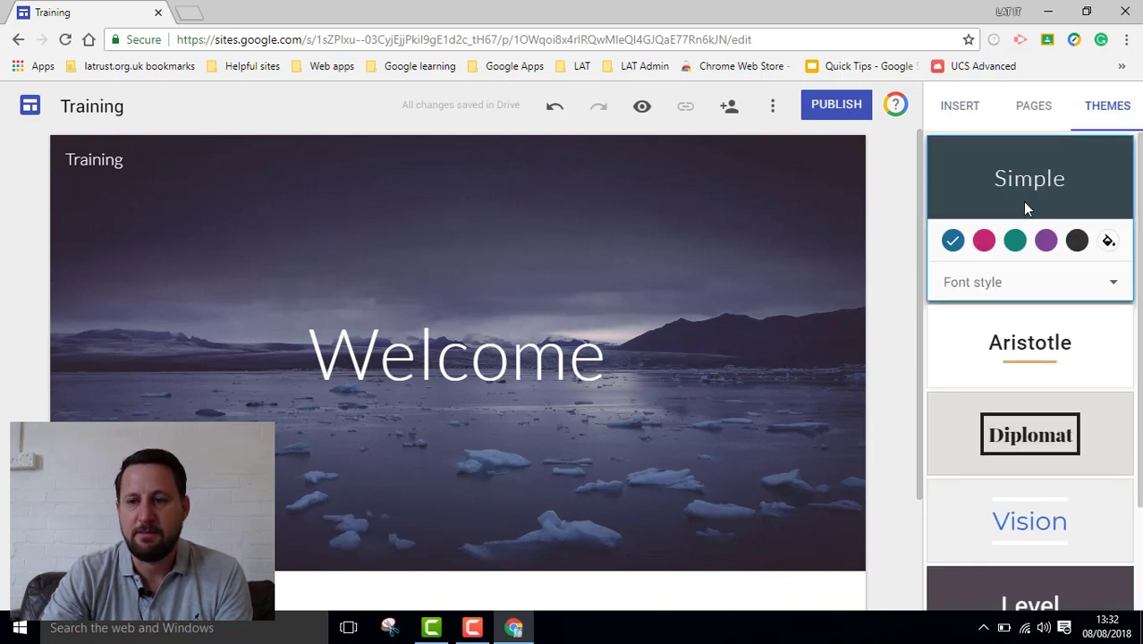
{"action": "scroll", "coordinate": [1021, 204], "scroll_direction": "down", "scroll_amount": 2}
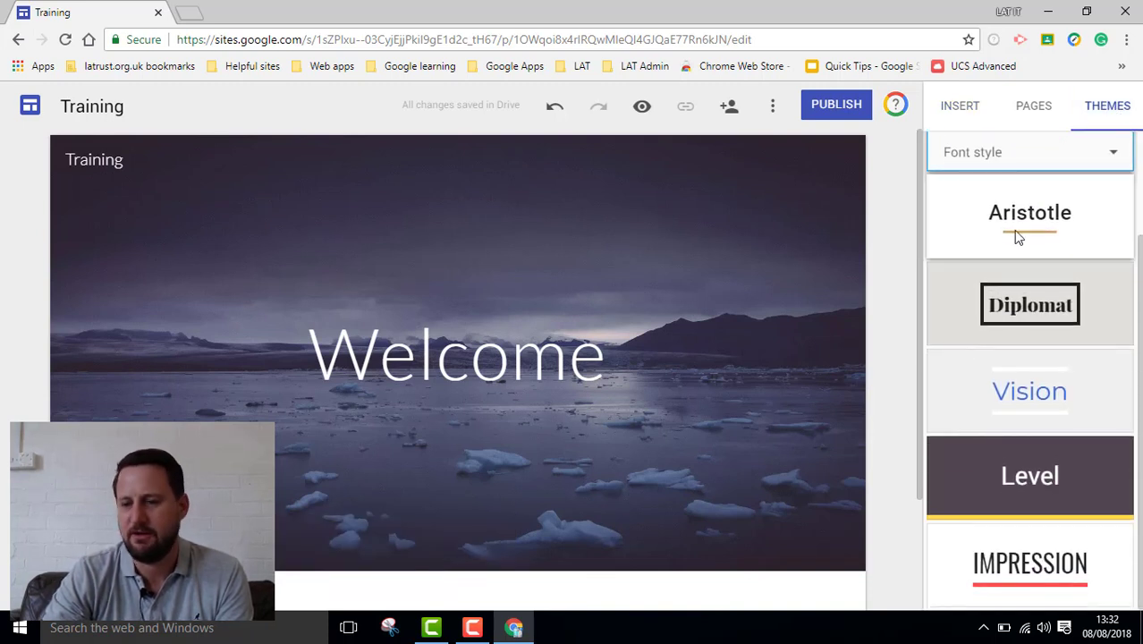
{"action": "scroll", "coordinate": [1017, 235], "scroll_direction": "up", "scroll_amount": 2}
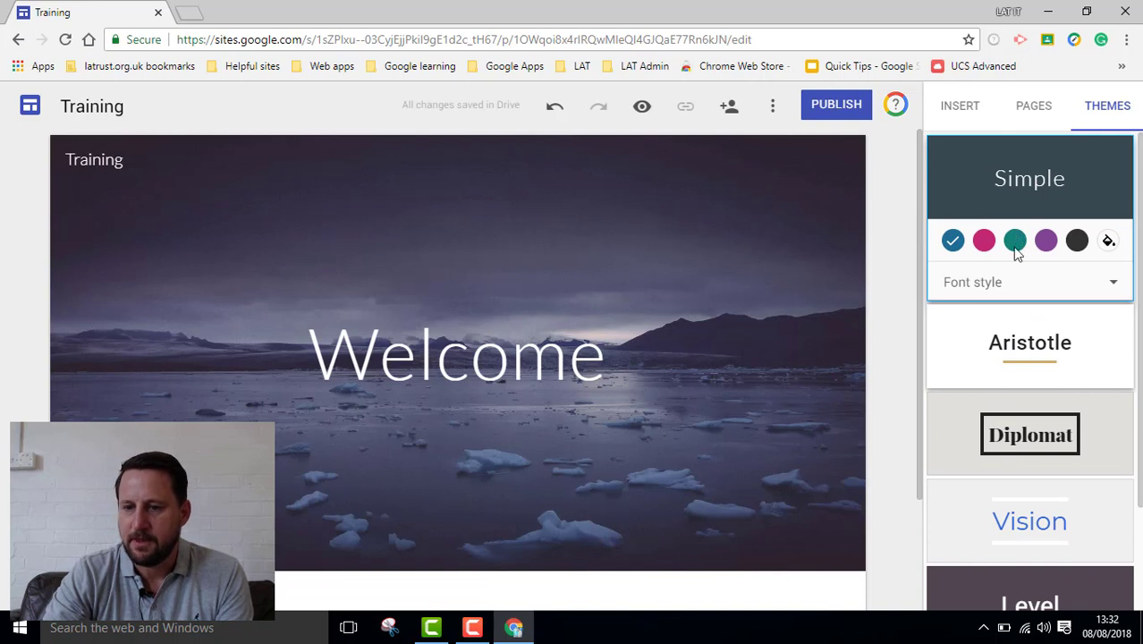
{"action": "left_click", "coordinate": [1021, 396]}
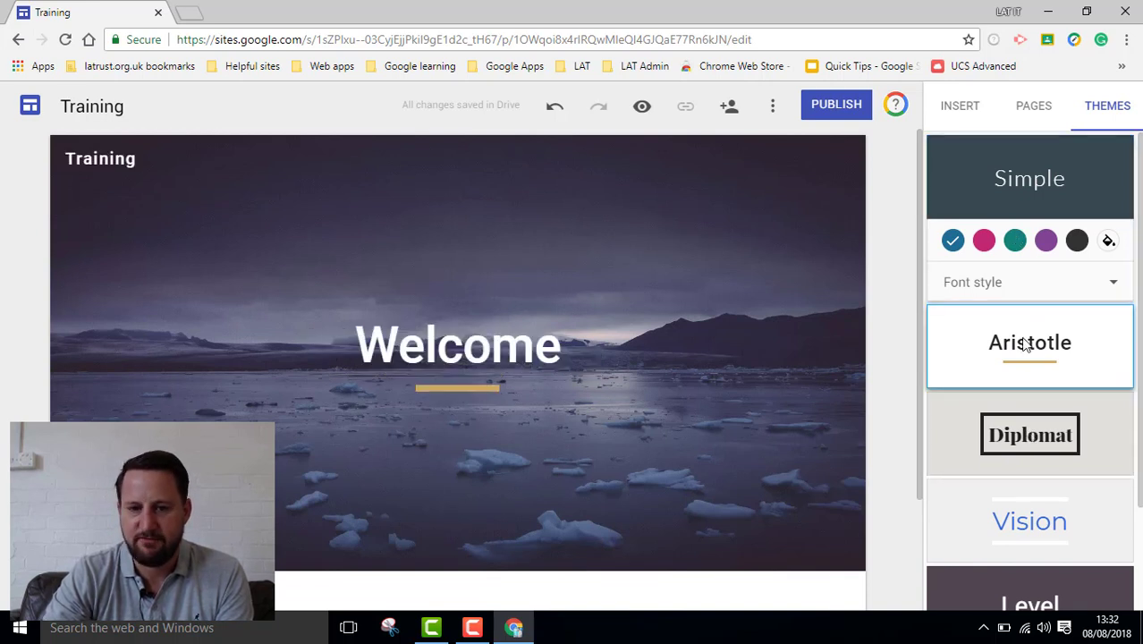
{"action": "left_click", "coordinate": [1020, 417]}
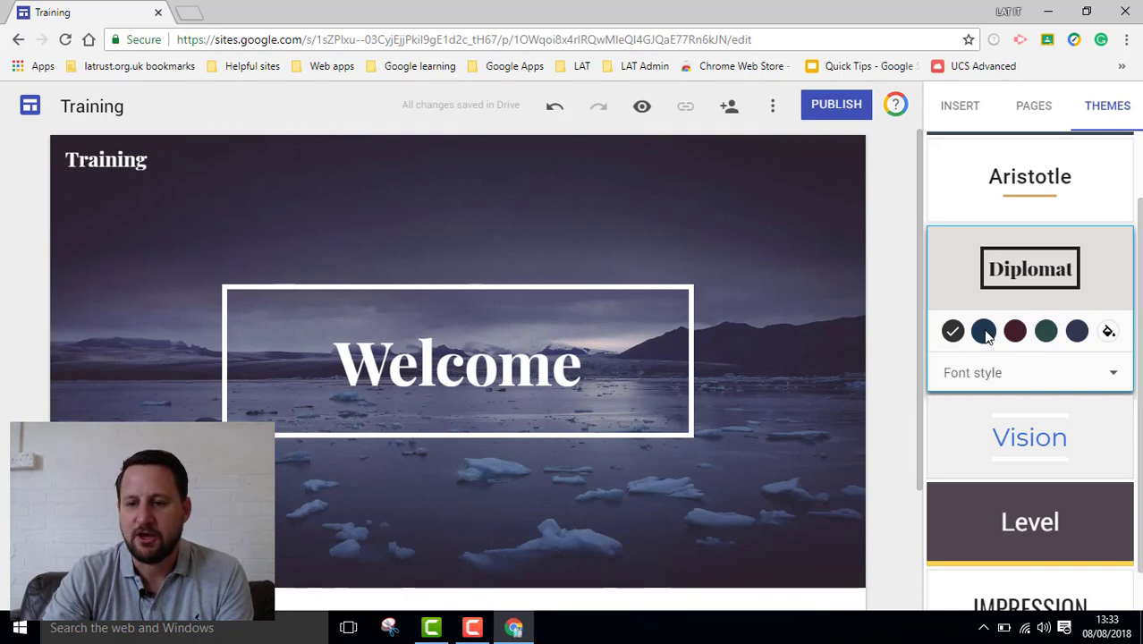
{"action": "left_click", "coordinate": [983, 332]}
{"action": "left_click", "coordinate": [1014, 331]}
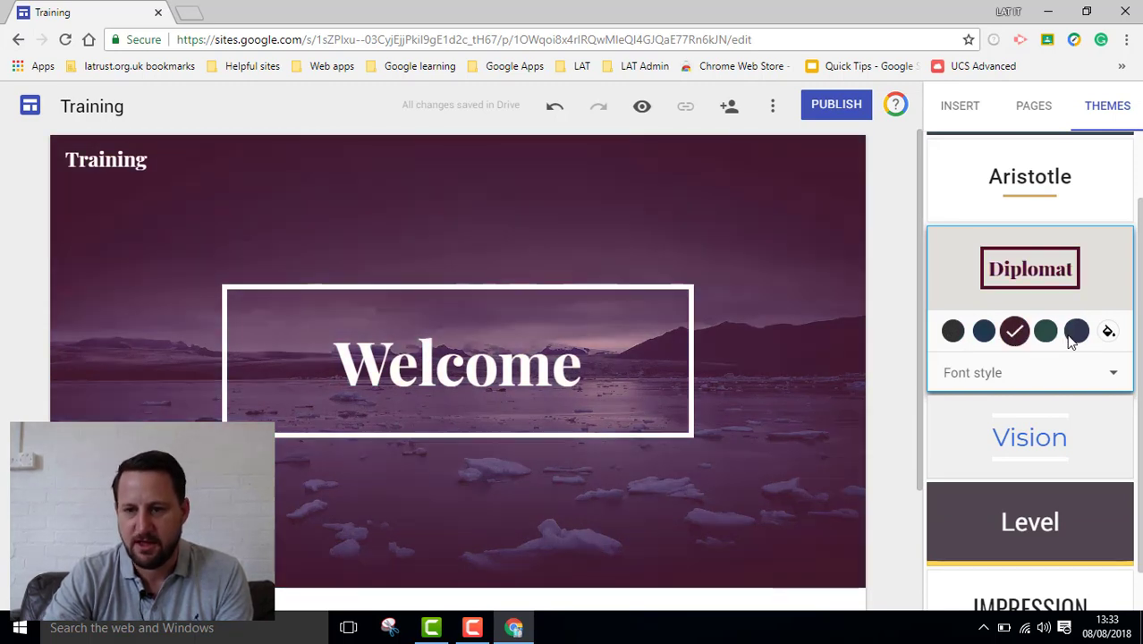
{"action": "left_click", "coordinate": [1045, 331]}
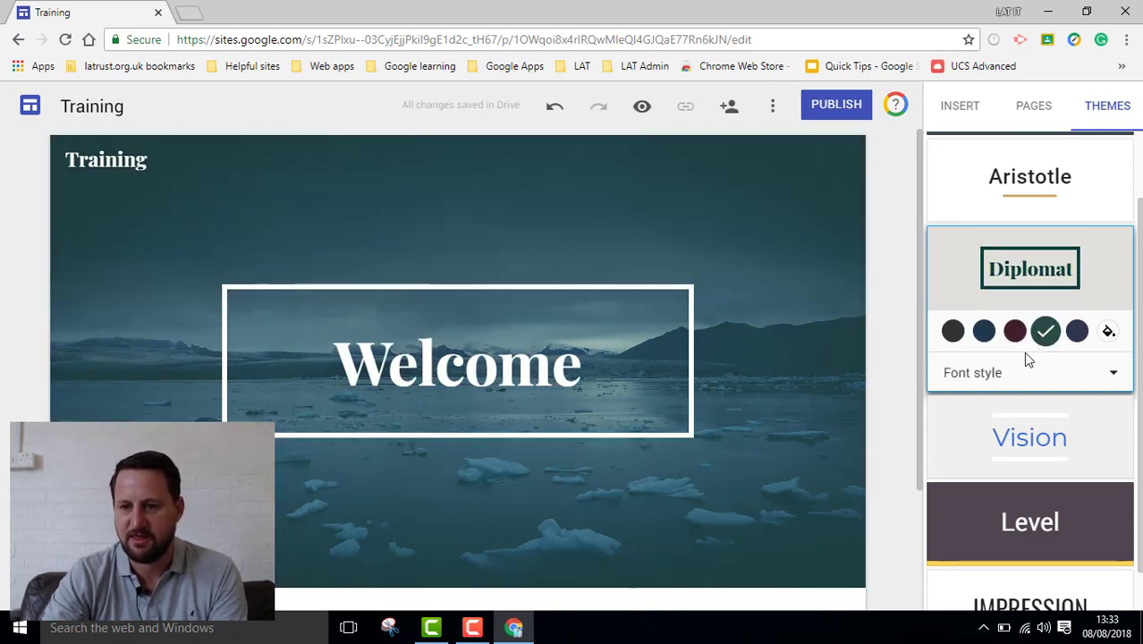
- Apply the Aristotle theme to the site with the purple accent colour and the Bold font style
{"action": "scroll", "coordinate": [1025, 358], "scroll_direction": "up", "scroll_amount": 1}
{"action": "left_click", "coordinate": [1034, 249]}
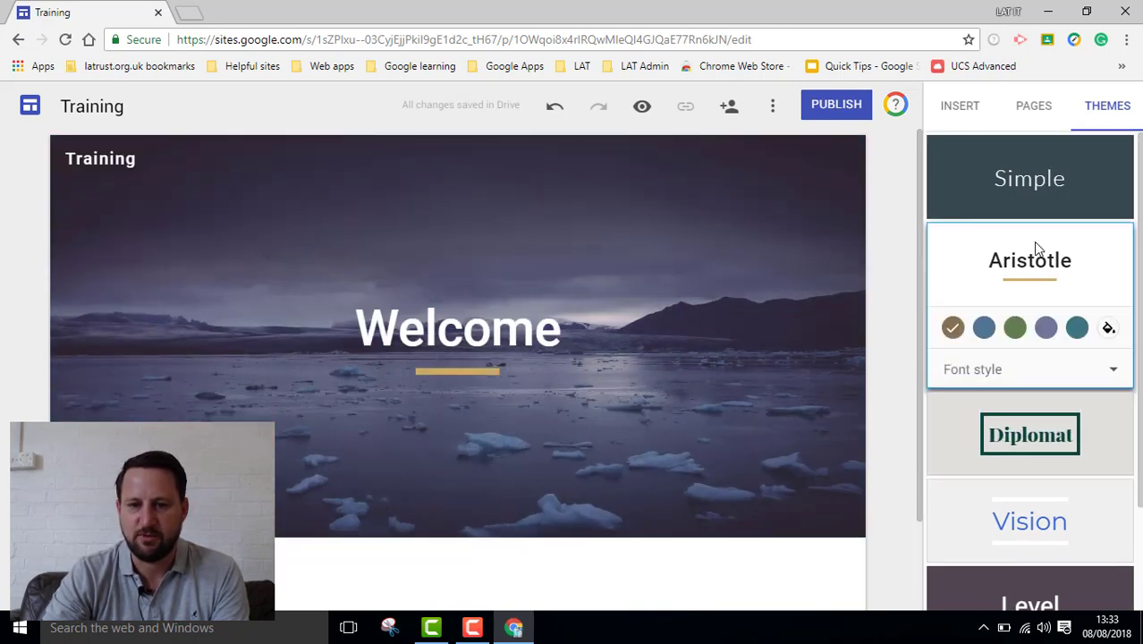
{"action": "left_click", "coordinate": [1044, 329]}
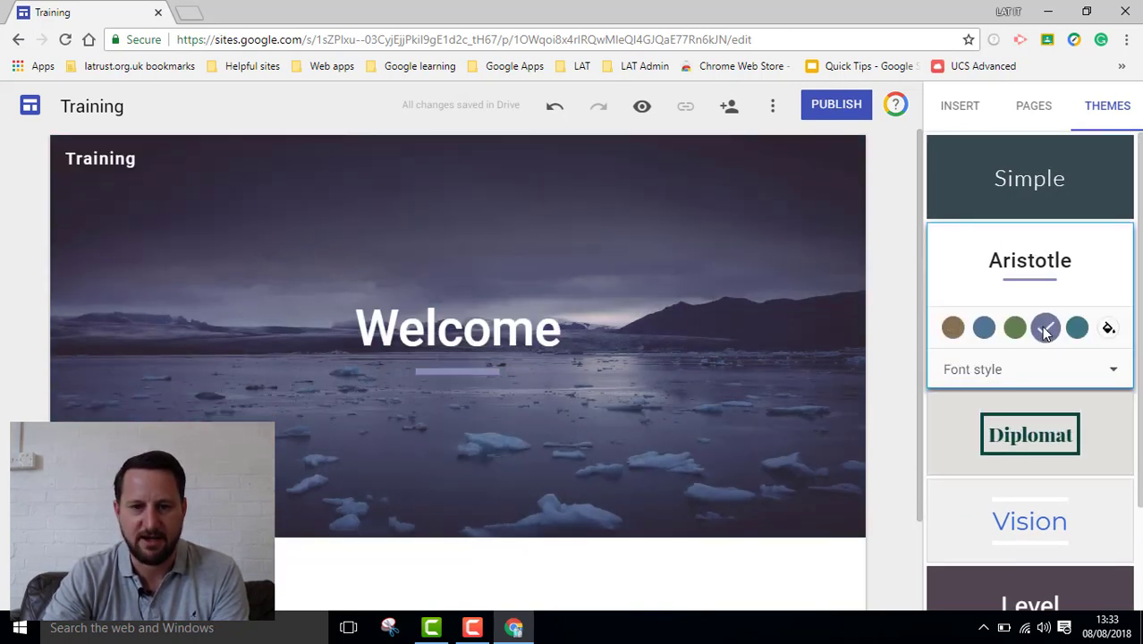
{"action": "left_click", "coordinate": [1010, 380]}
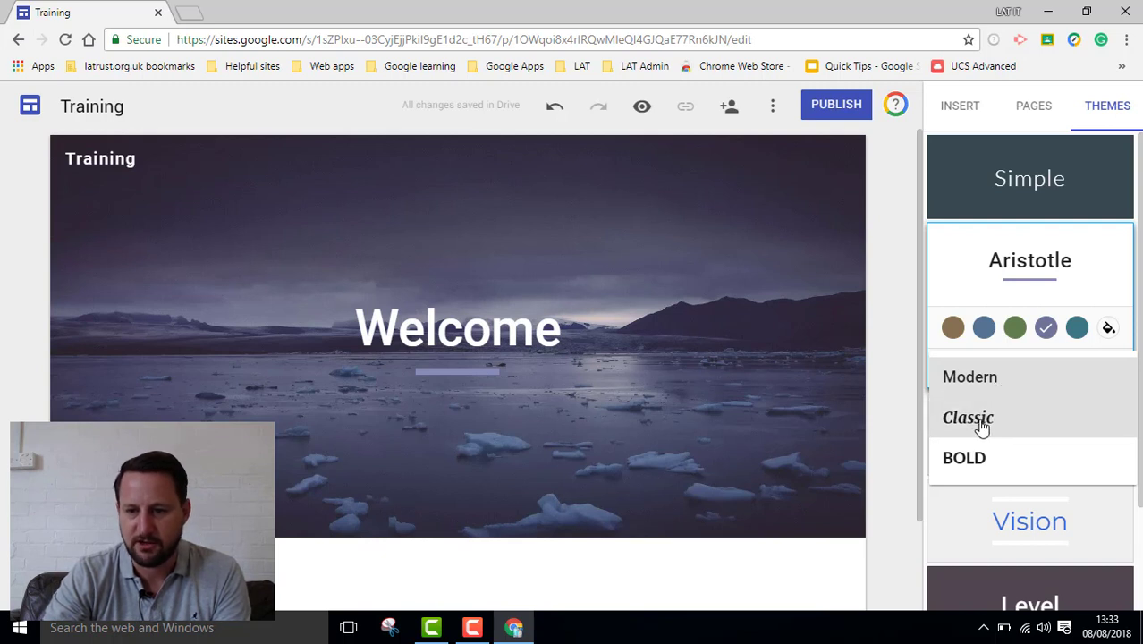
{"action": "left_click", "coordinate": [974, 458]}
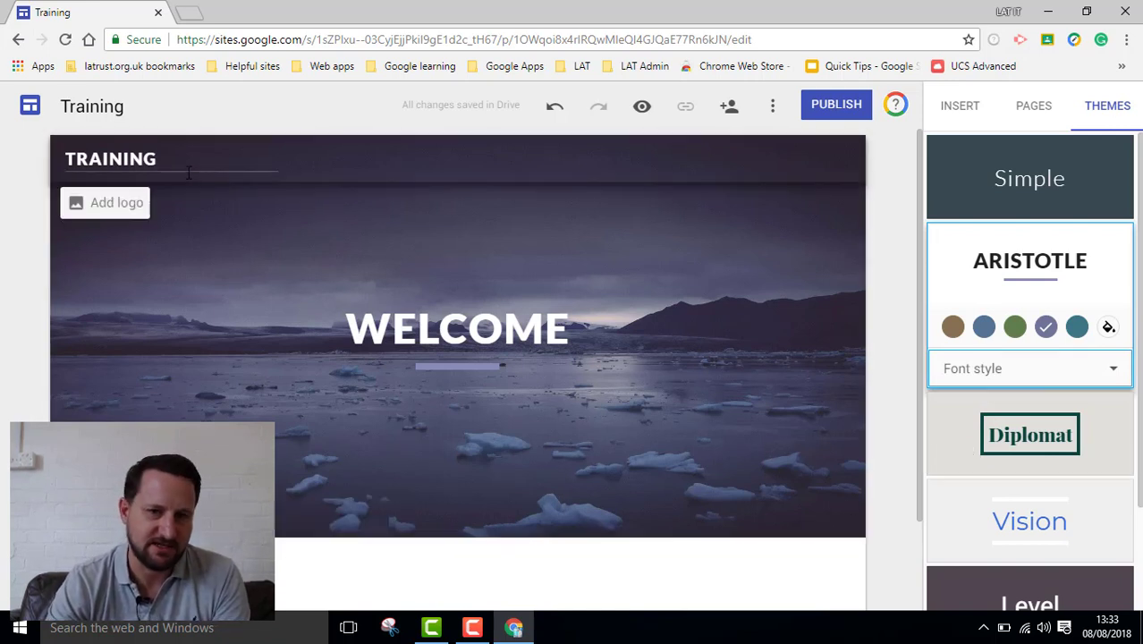
- Add the Leigh Academies Trust logo from Google Drive to the site's navigation bar
{"action": "left_click", "coordinate": [117, 204]}
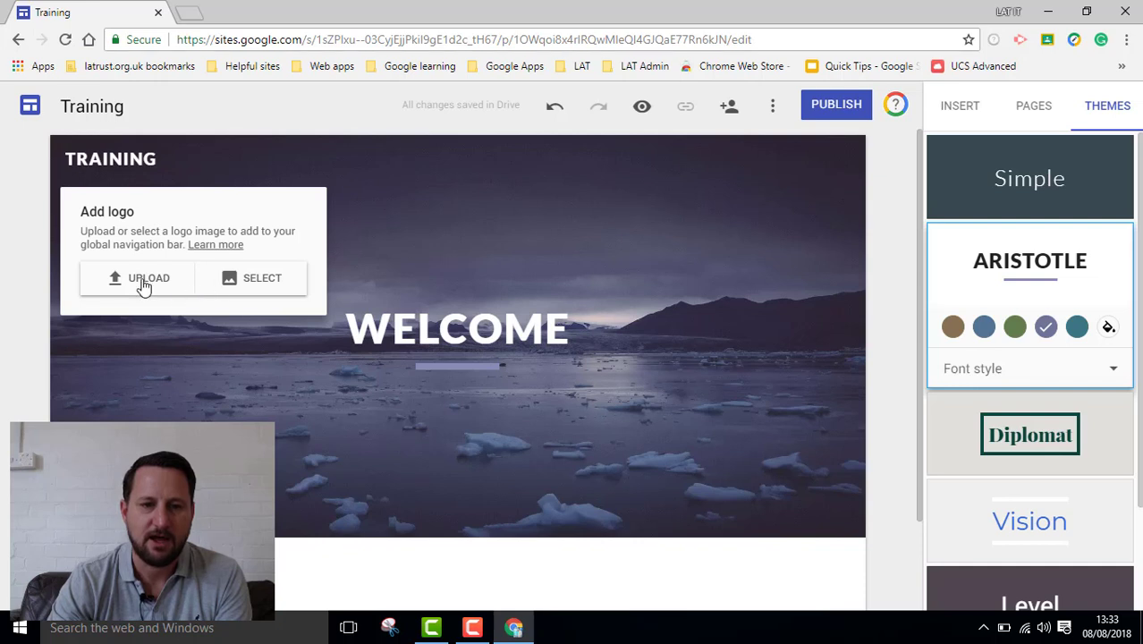
{"action": "left_click", "coordinate": [227, 281]}
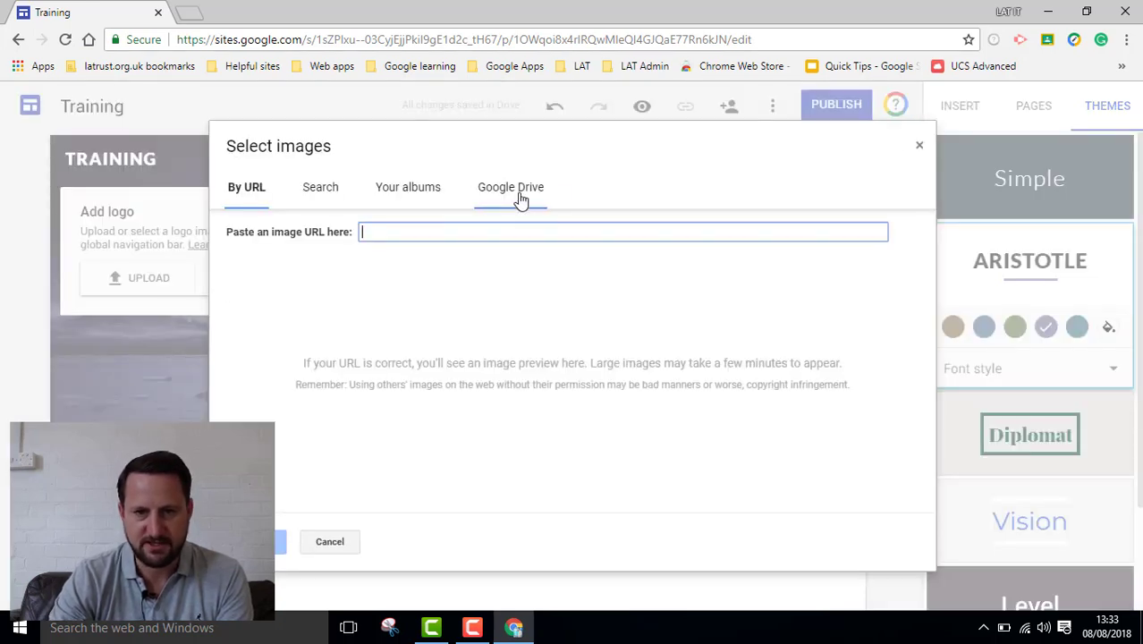
{"action": "left_click", "coordinate": [521, 199]}
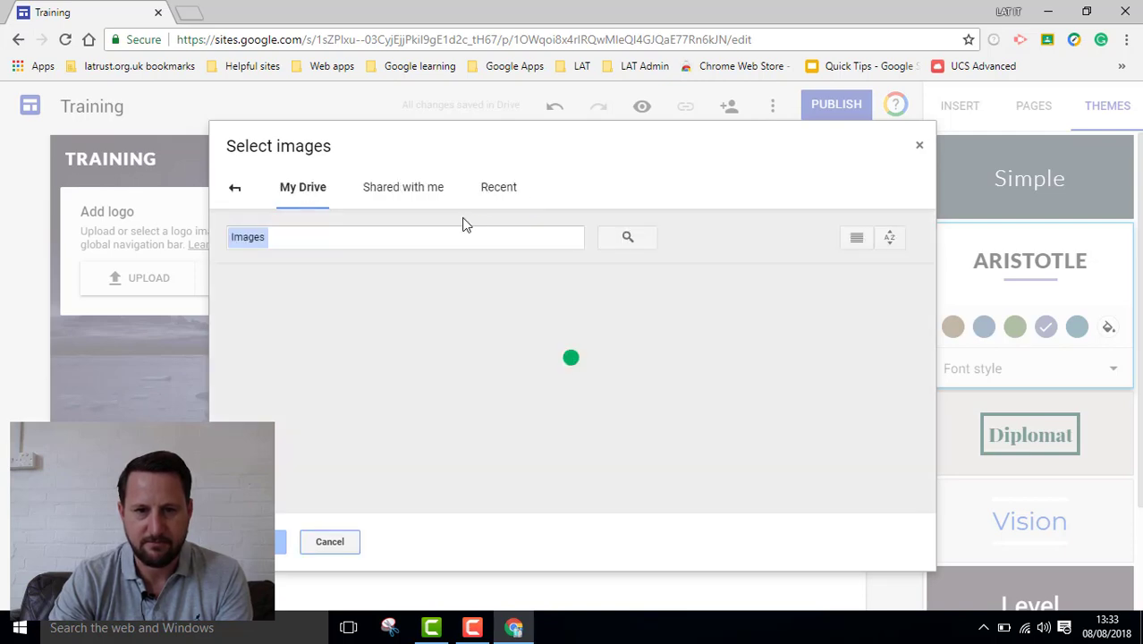
{"action": "double_click", "coordinate": [327, 429]}
{"action": "double_click", "coordinate": [610, 495]}
{"action": "double_click", "coordinate": [323, 392]}
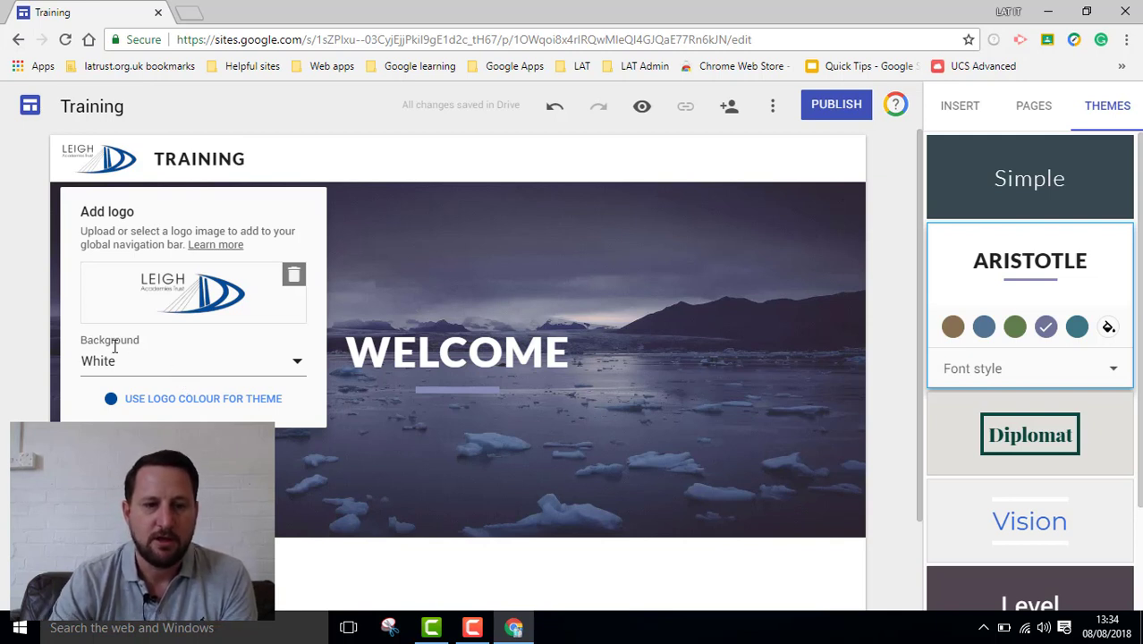
- Try the Transparent, White and Black backgrounds for the logo's navigation bar
{"action": "left_click", "coordinate": [143, 368]}
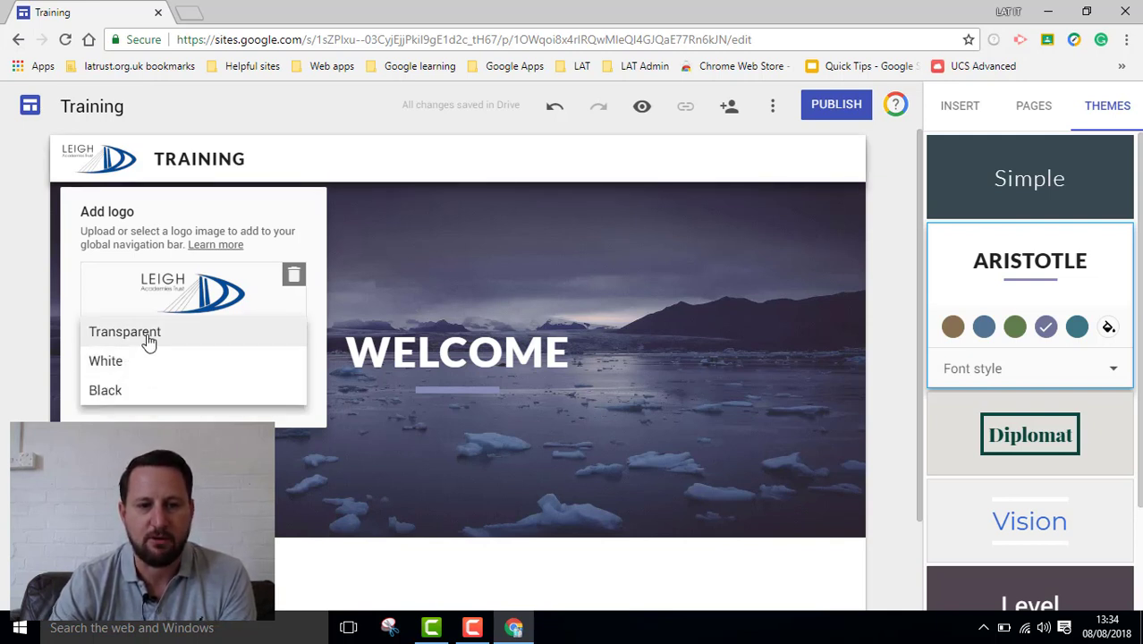
{"action": "left_click", "coordinate": [148, 340]}
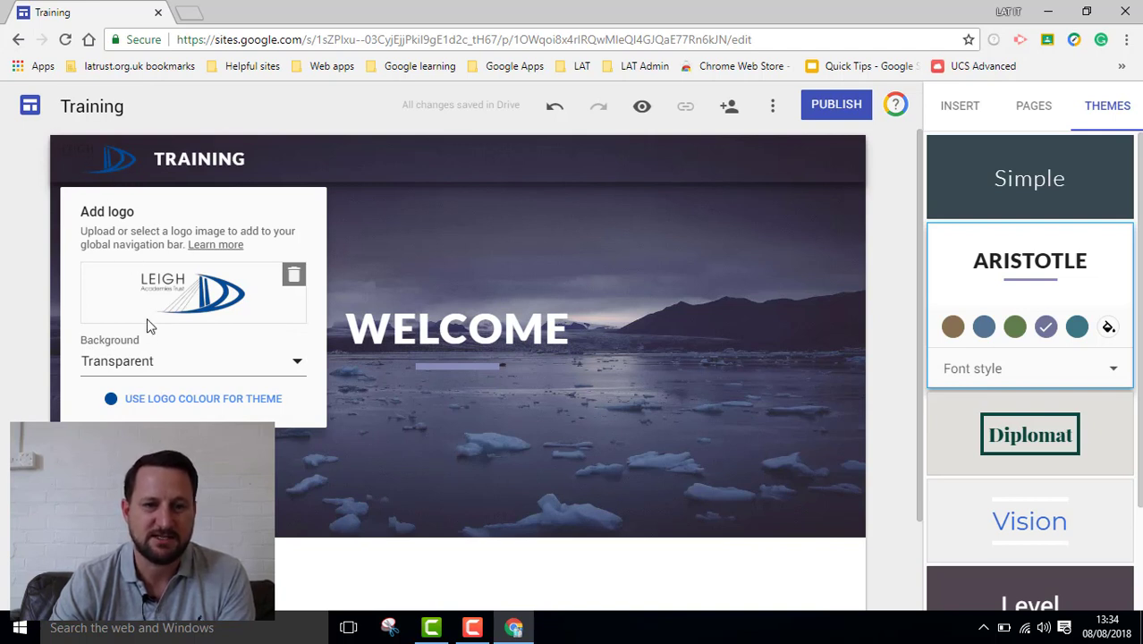
{"action": "left_click", "coordinate": [143, 366]}
{"action": "left_click", "coordinate": [144, 393]}
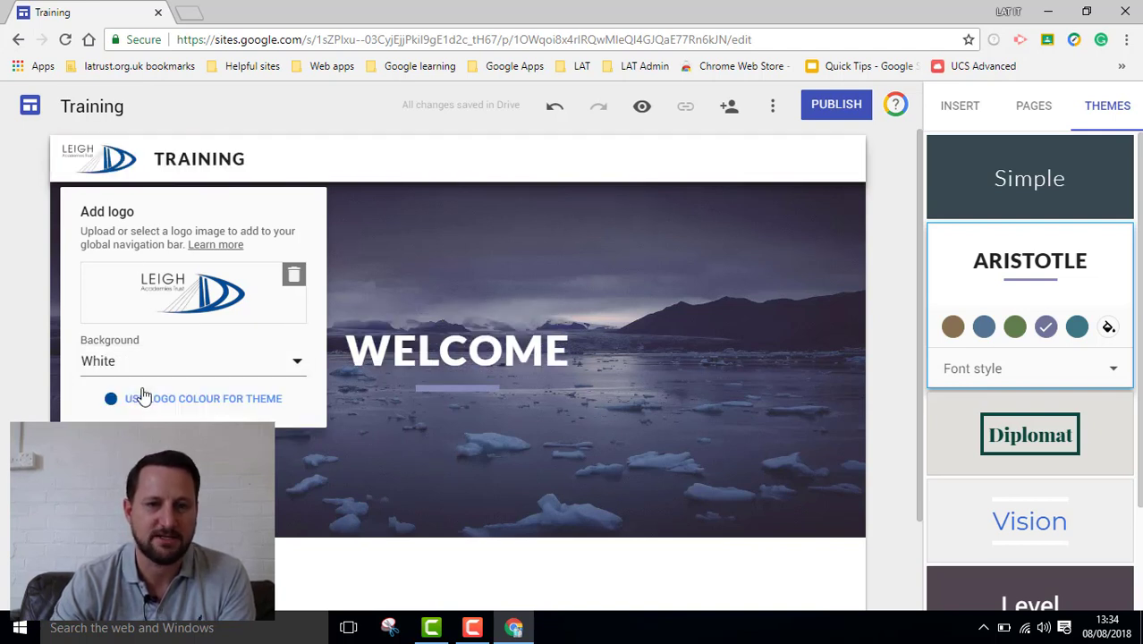
{"action": "left_click", "coordinate": [147, 372]}
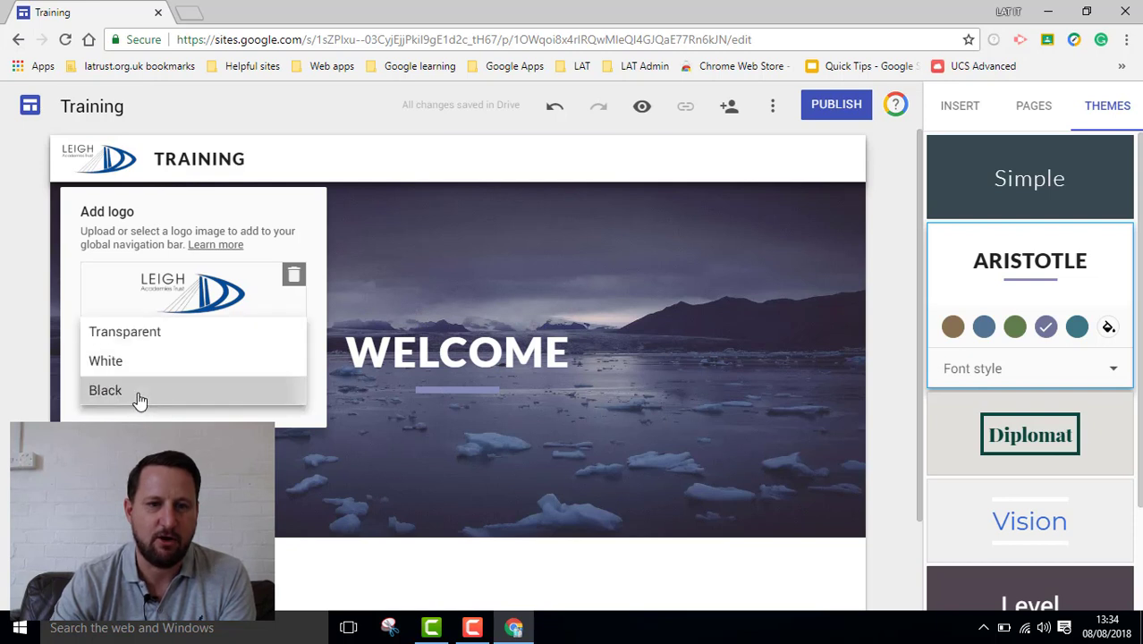
{"action": "left_click", "coordinate": [139, 396]}
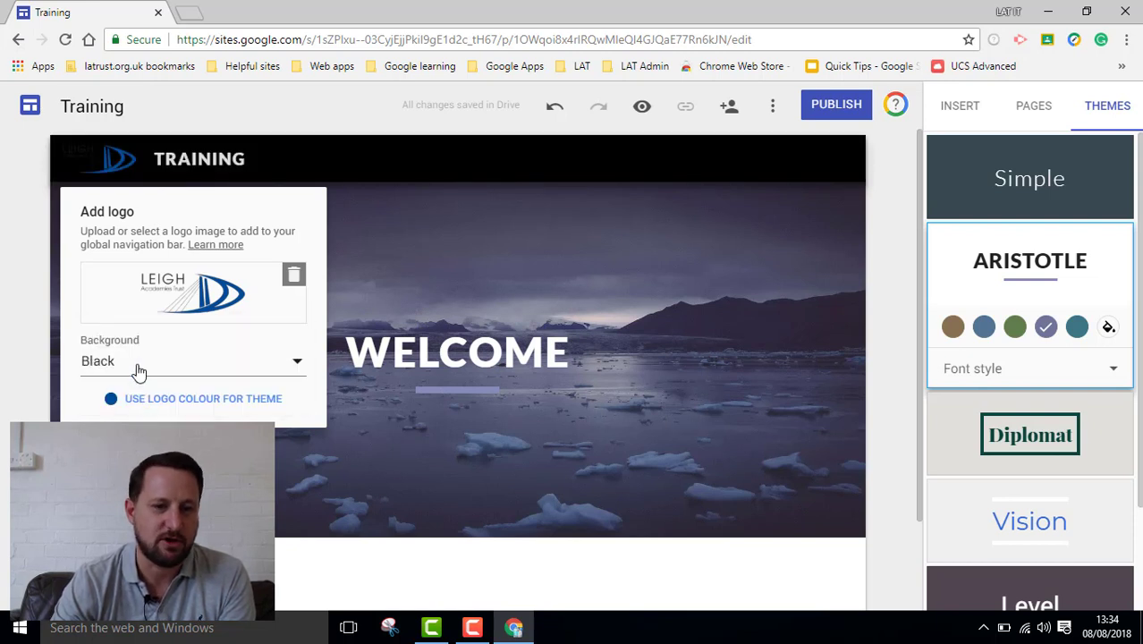
- Set the logo background to White and use the logo's blue colour for the theme
{"action": "left_click", "coordinate": [139, 371]}
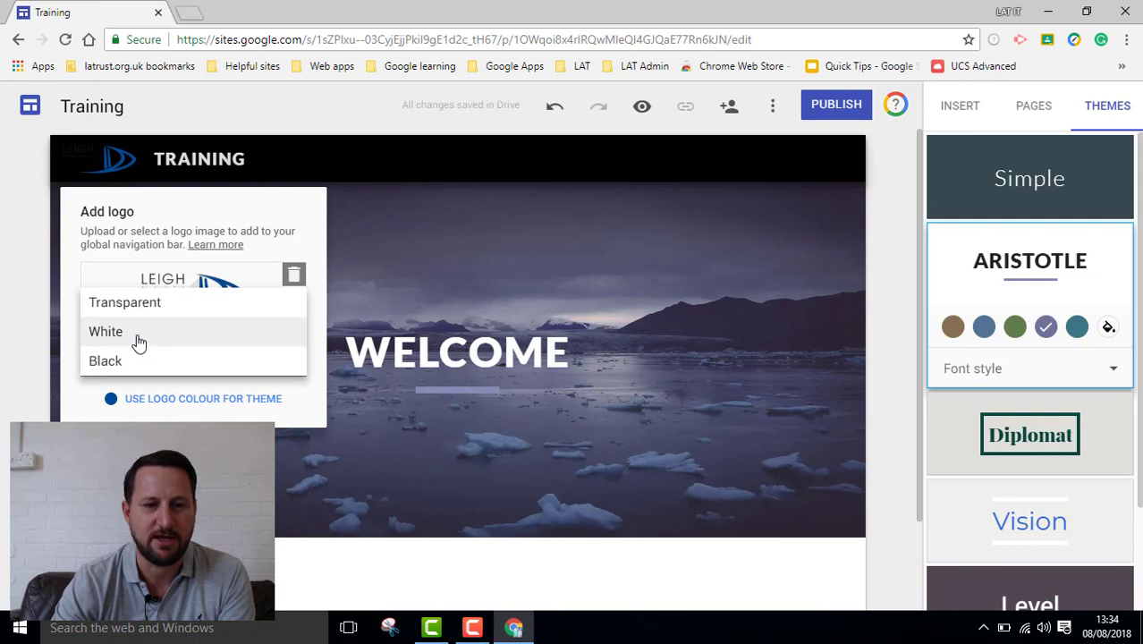
{"action": "left_click", "coordinate": [138, 340]}
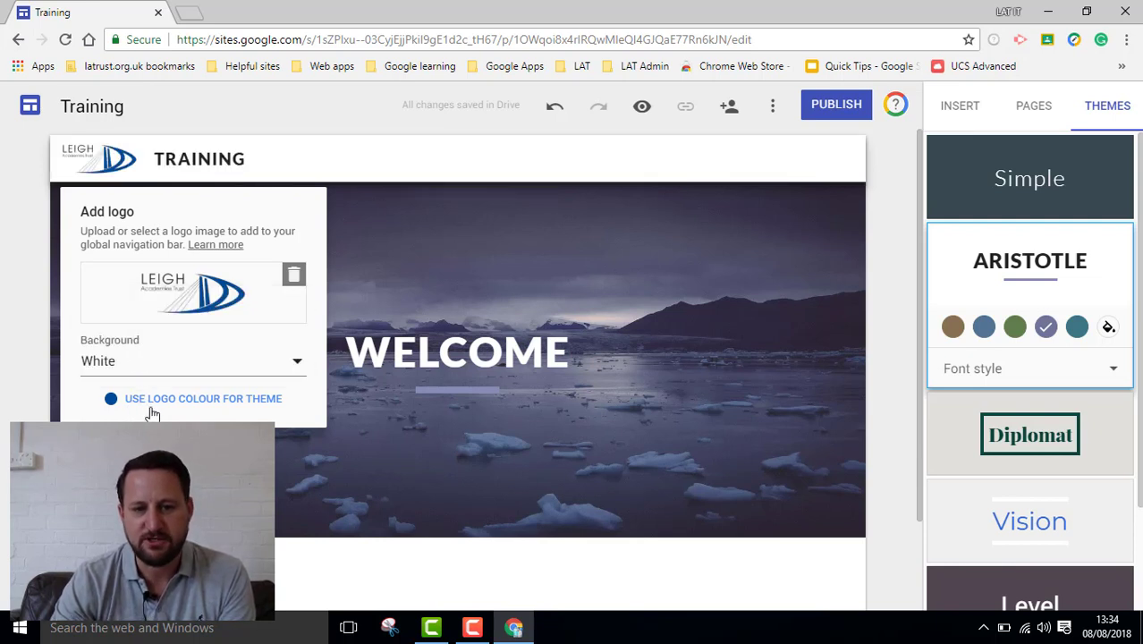
{"action": "left_click", "coordinate": [208, 401]}
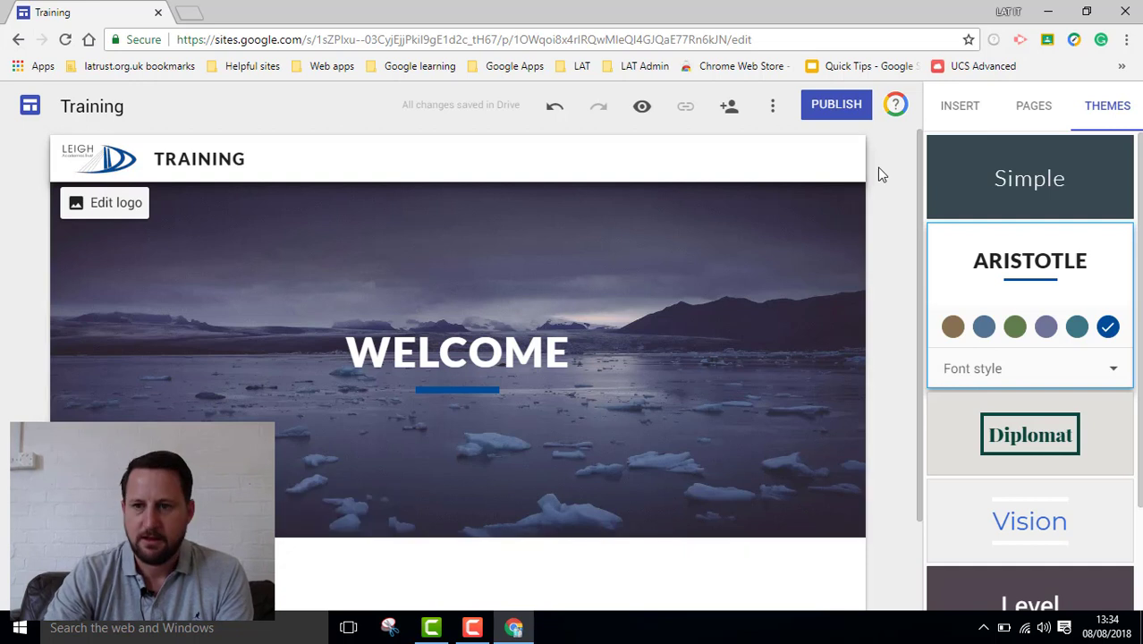
- Add a new page named Page 1 to the site
{"action": "left_click", "coordinate": [1038, 109]}
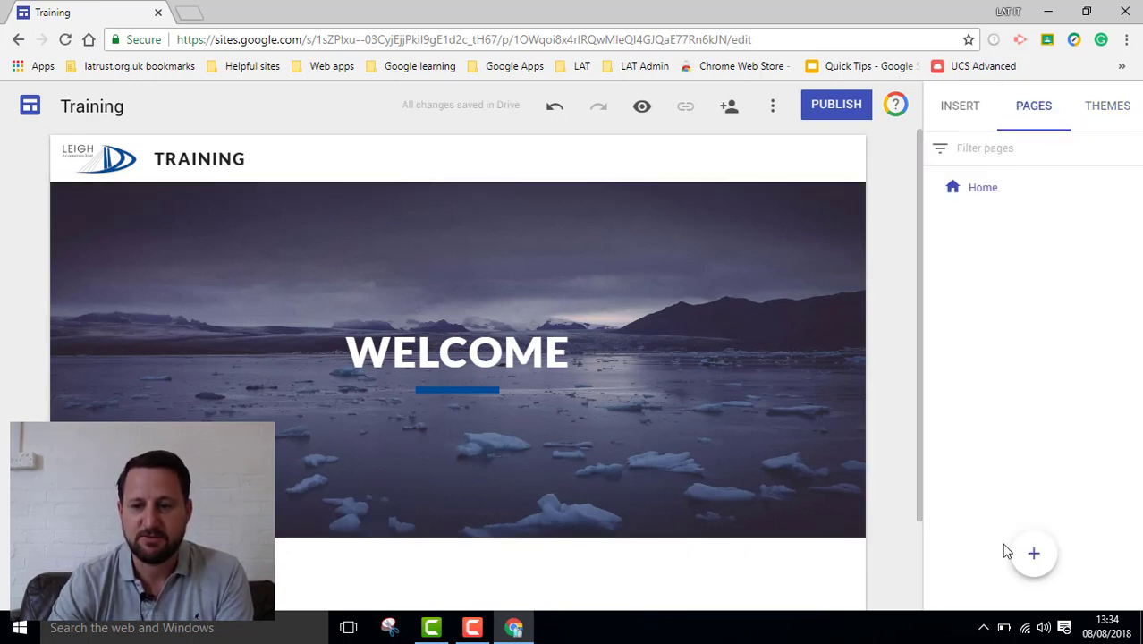
{"action": "mouse_move", "coordinate": [1041, 567]}
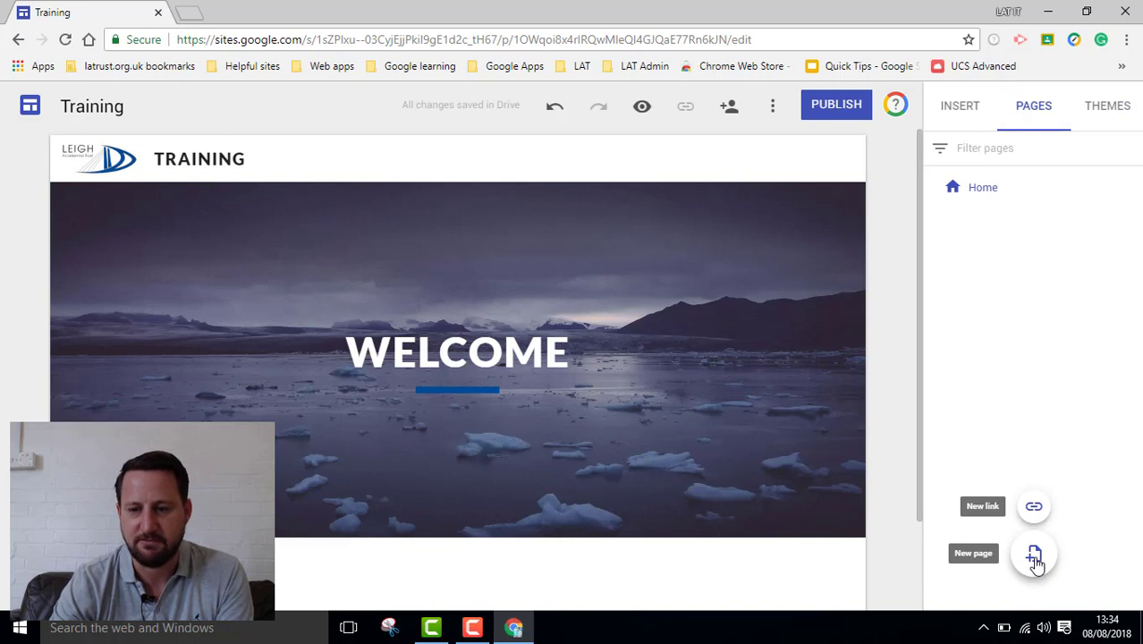
{"action": "left_click", "coordinate": [1034, 558]}
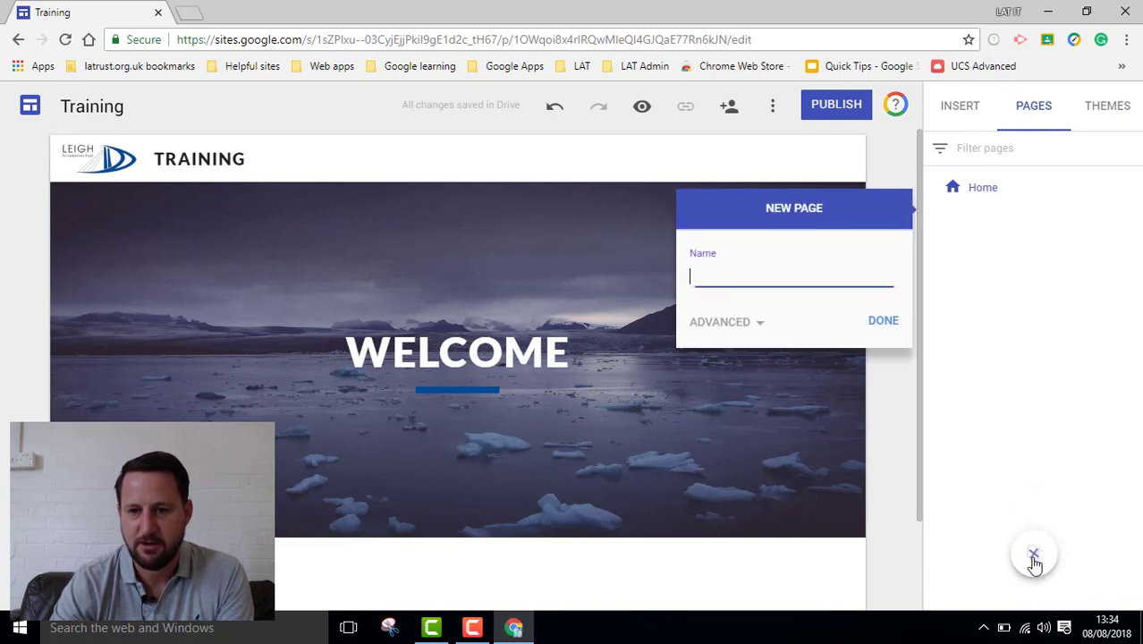
{"action": "type", "text": "Page 1"}
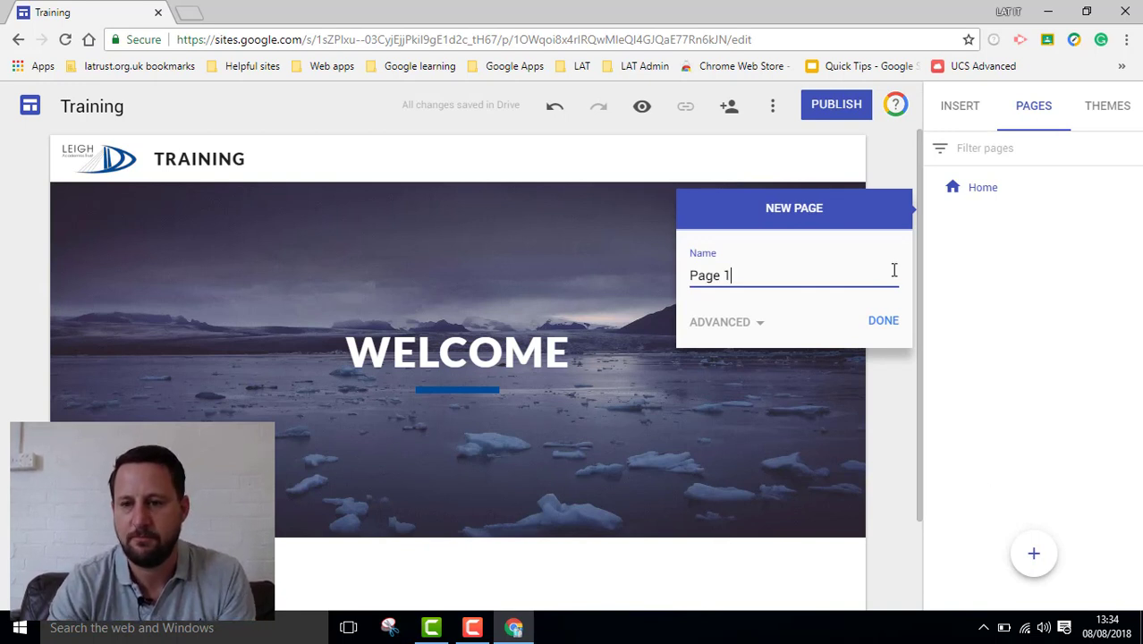
{"action": "left_click", "coordinate": [884, 322]}
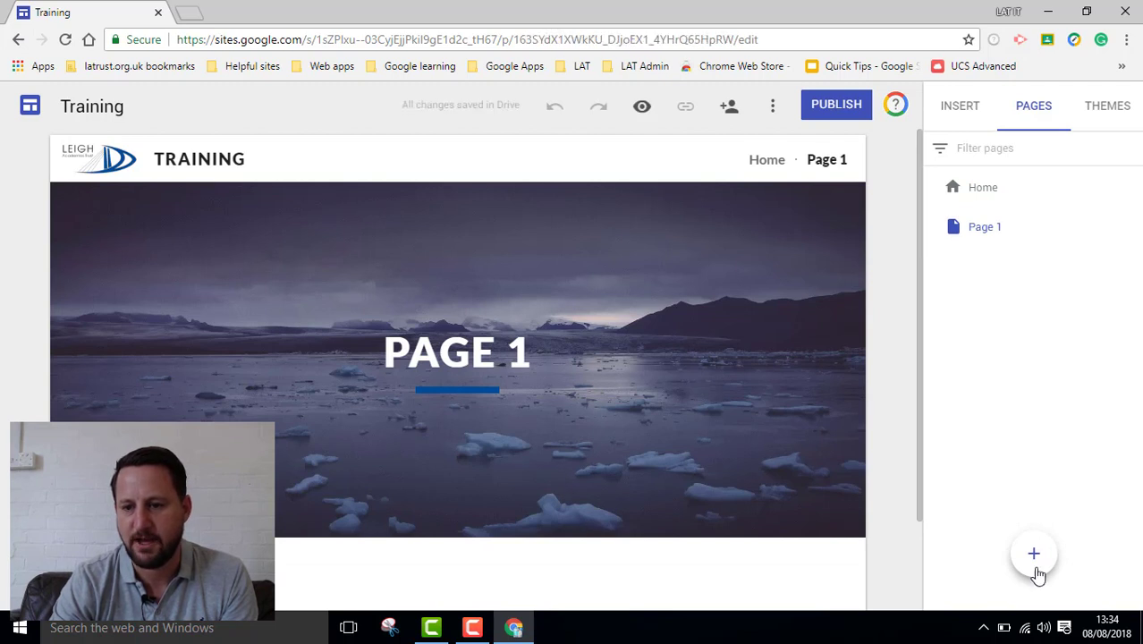
- Add a second new page named Page 2 to the site
{"action": "left_click", "coordinate": [1034, 554]}
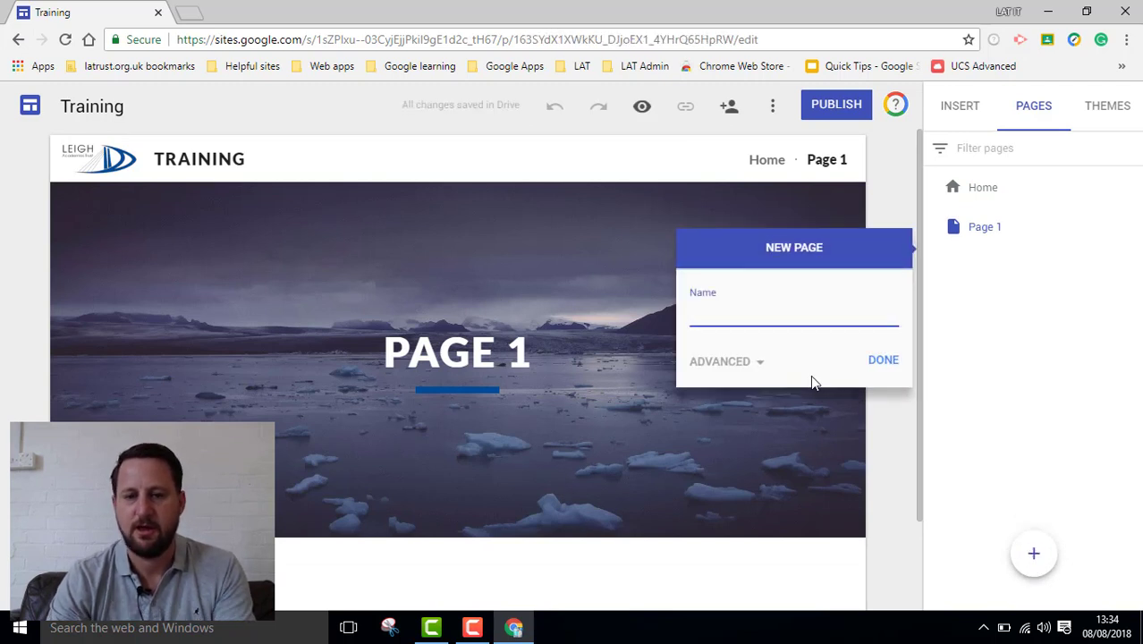
{"action": "type", "text": "Page 2"}
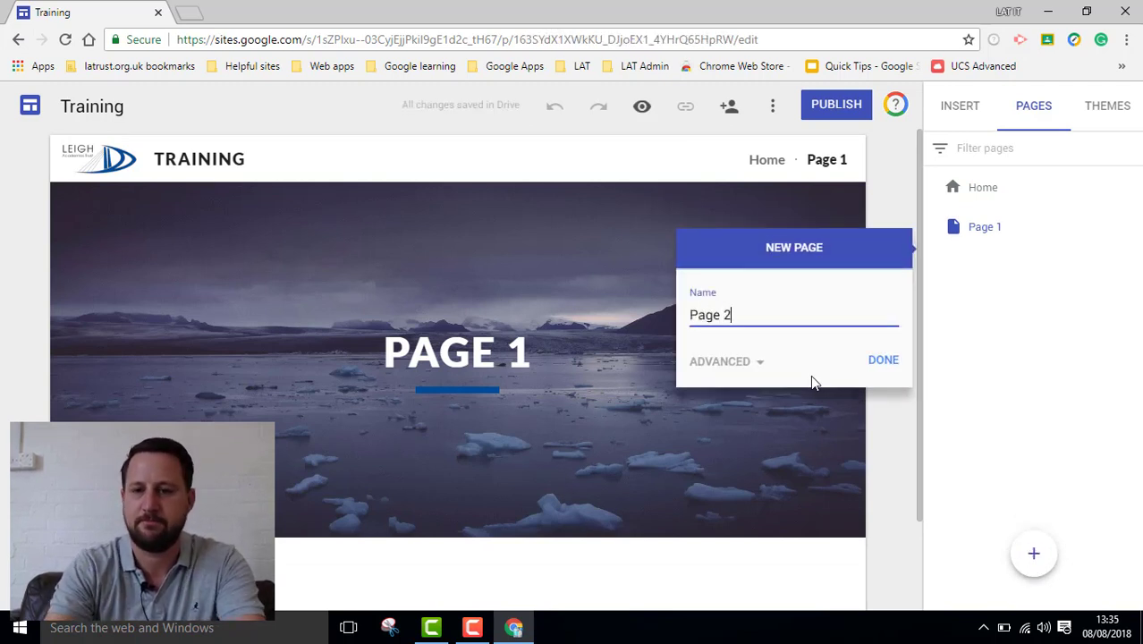
{"action": "left_click", "coordinate": [880, 362]}
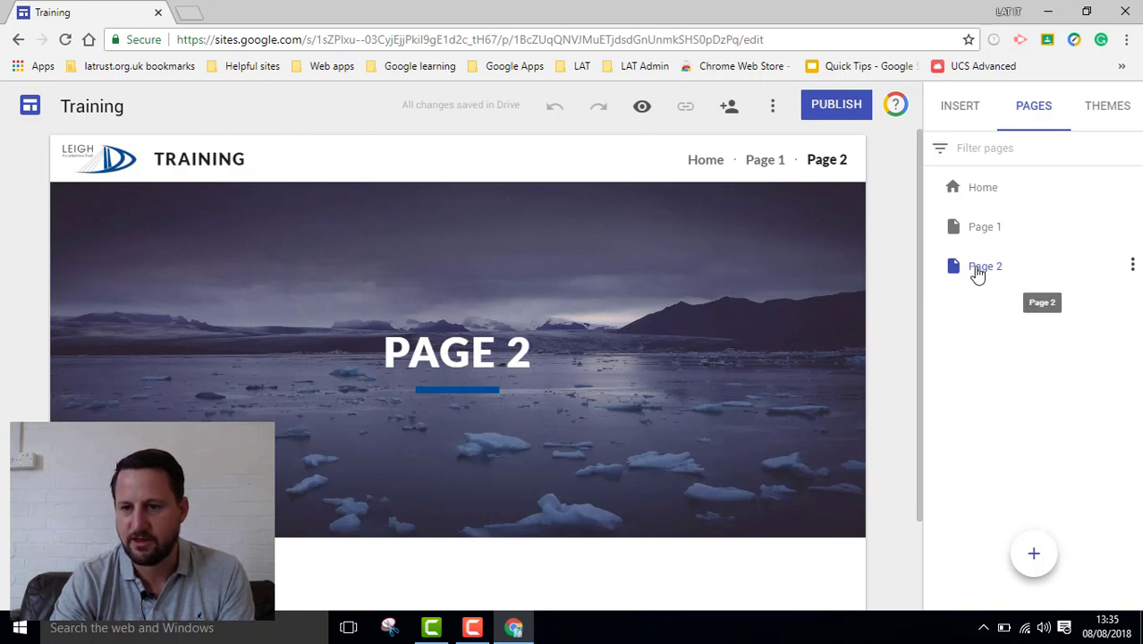
- Try ordering Page 2 above Page 1 and nesting it as a subpage of Page 1
{"action": "left_click_drag", "start_coordinate": [979, 274], "coordinate": [977, 224]}
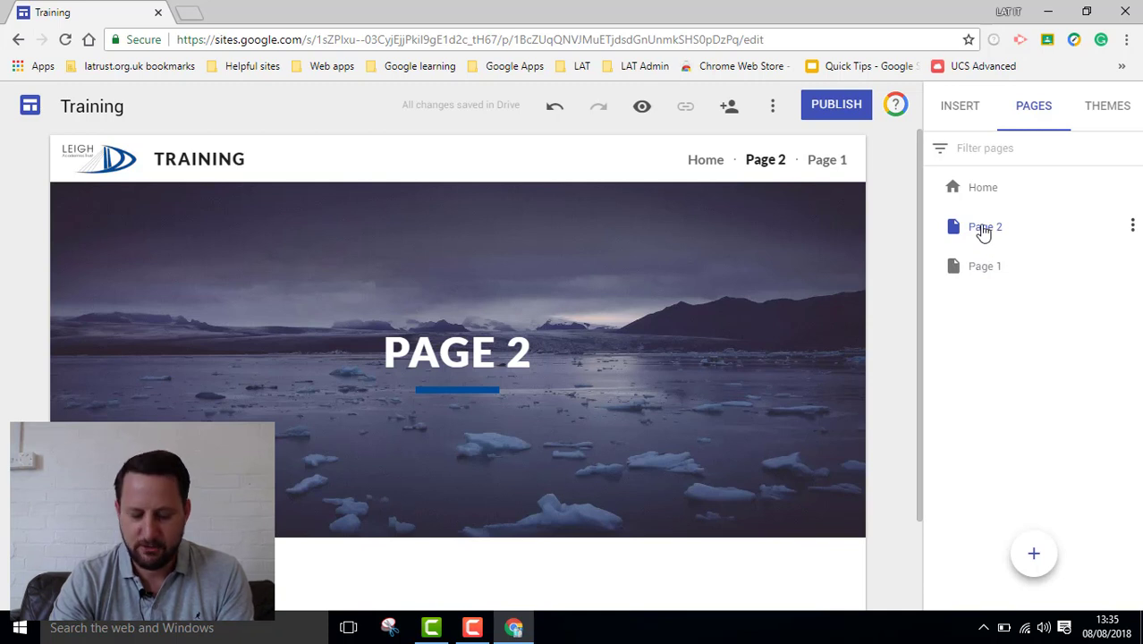
{"action": "left_click_drag", "start_coordinate": [984, 230], "coordinate": [1025, 229]}
{"action": "left_click", "coordinate": [1025, 229]}
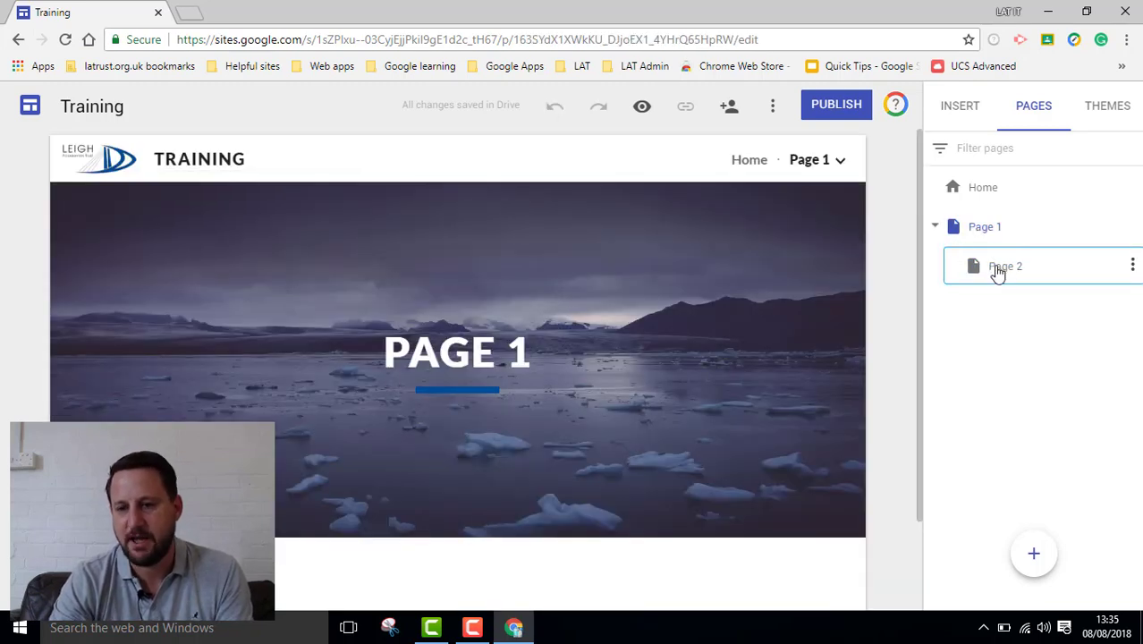
{"action": "mouse_move", "coordinate": [834, 158]}
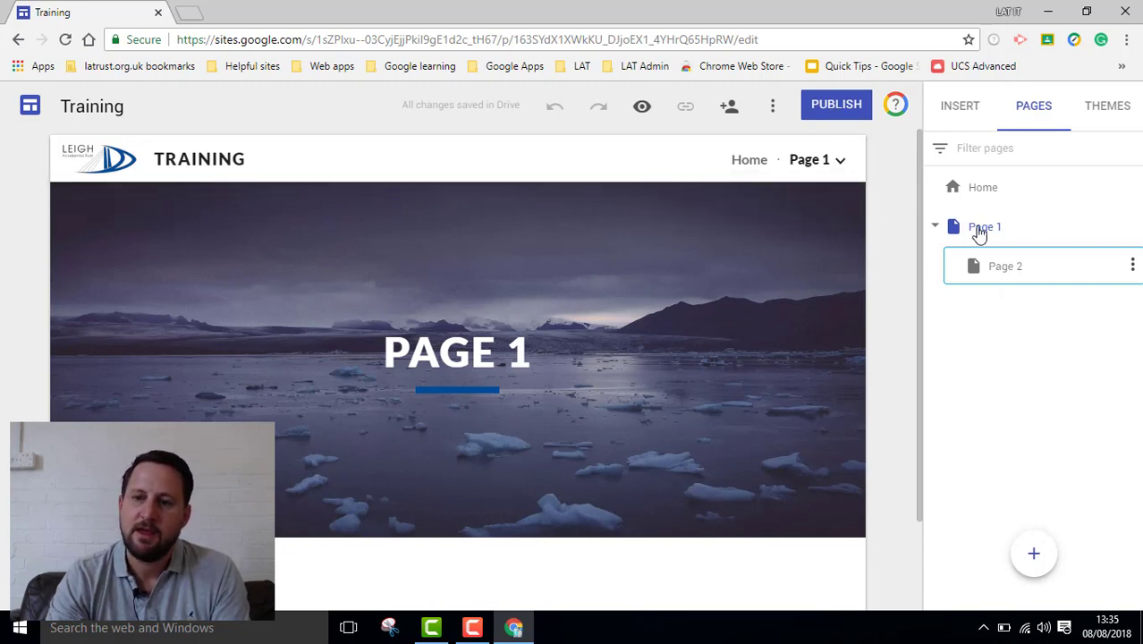
{"action": "left_click", "coordinate": [1132, 227]}
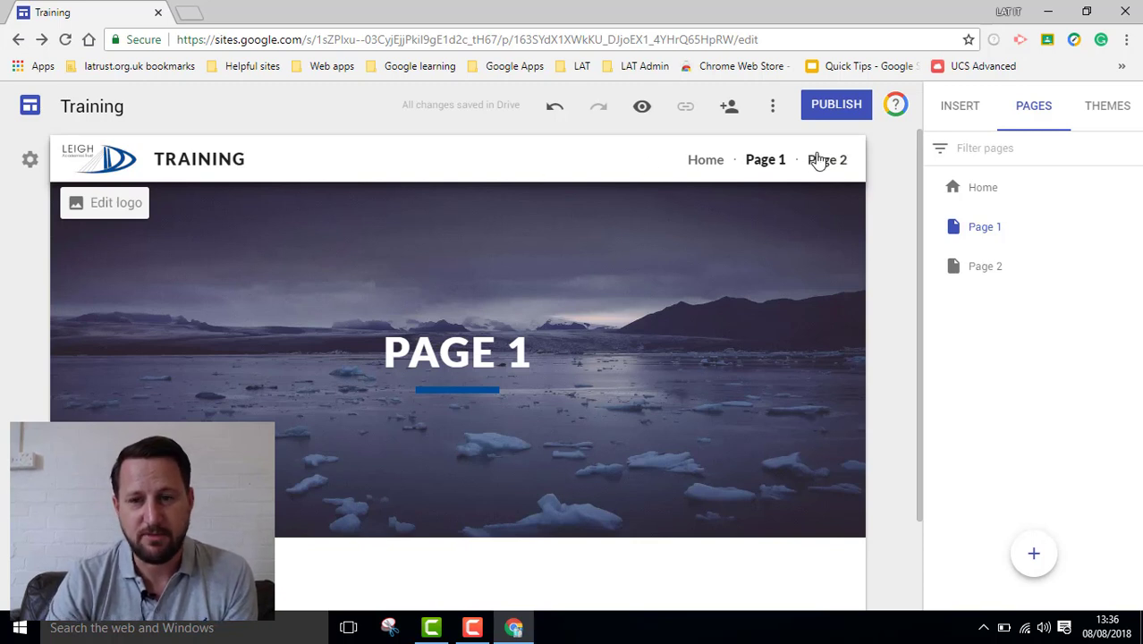
- Change the site's navigation mode to Side navigation and open the page menu to check it
{"action": "left_click", "coordinate": [30, 162]}
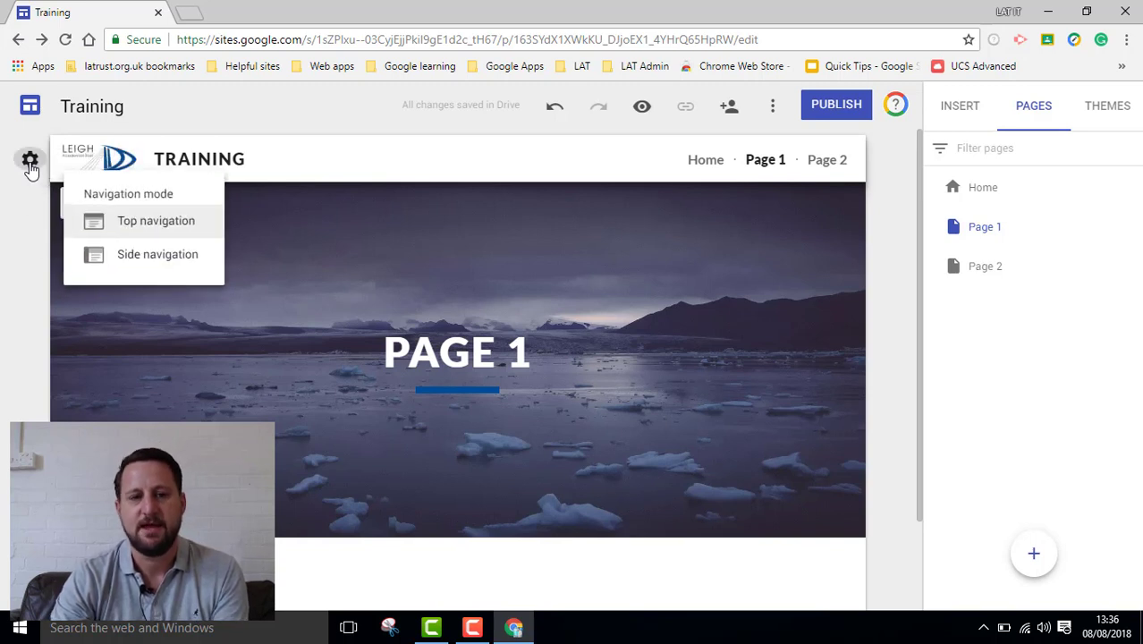
{"action": "left_click", "coordinate": [142, 255]}
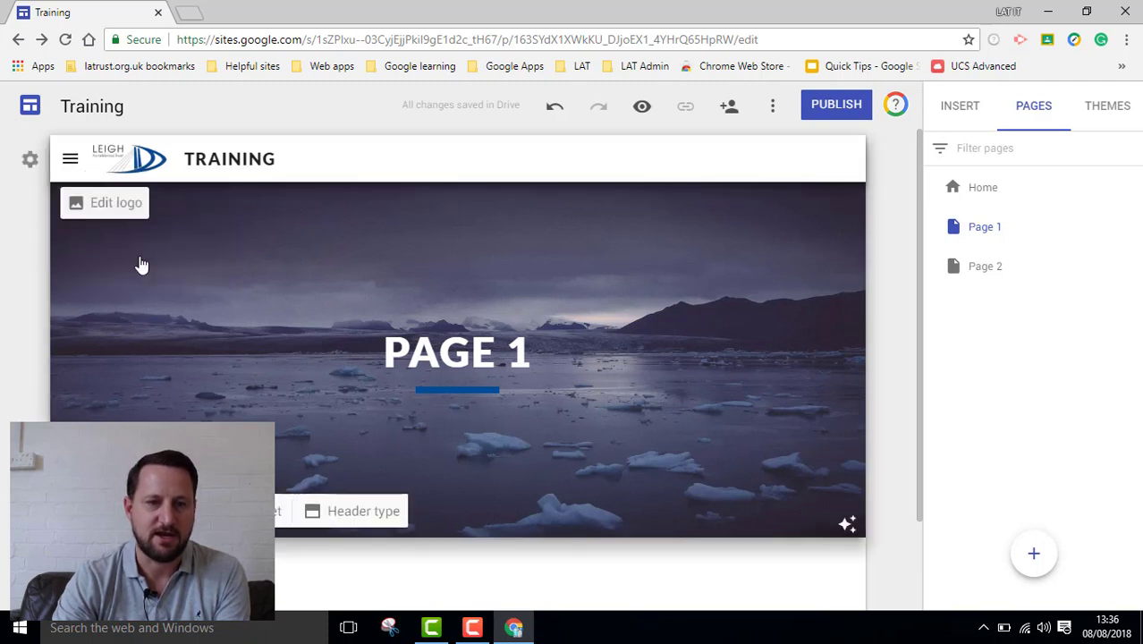
{"action": "left_click", "coordinate": [71, 161]}
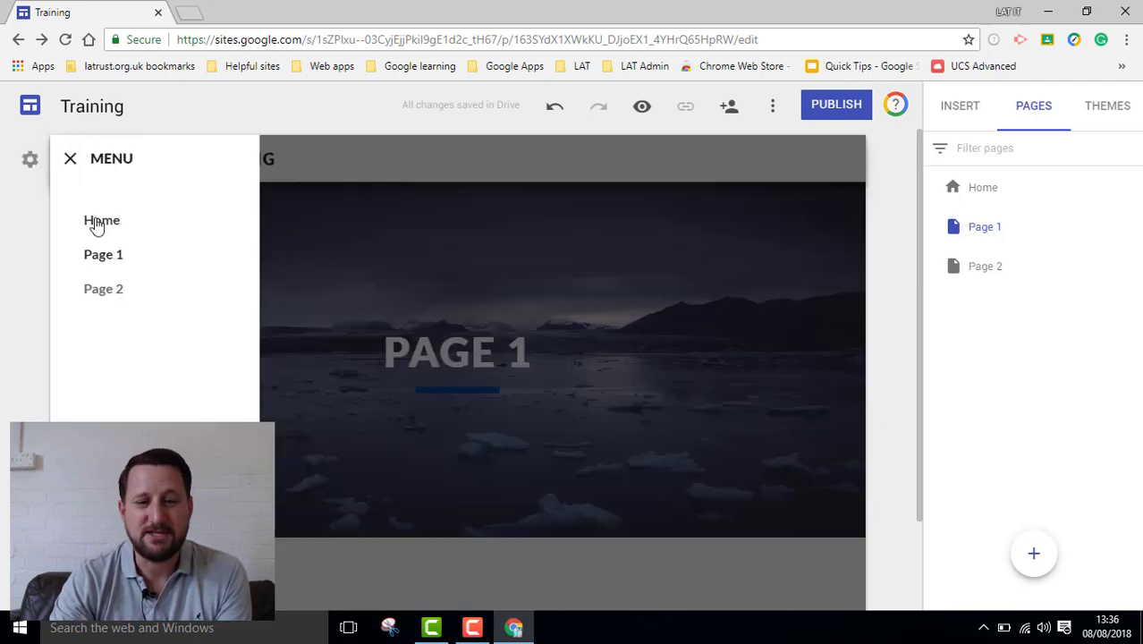